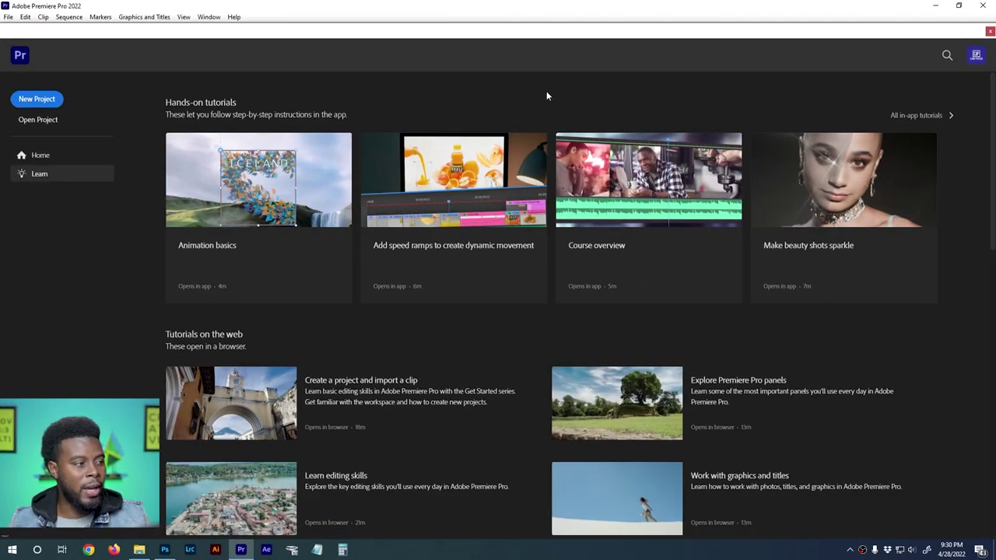
- Create a new project named "LSPV Closed Caption Tutorail" without selecting any media
click(55, 101)
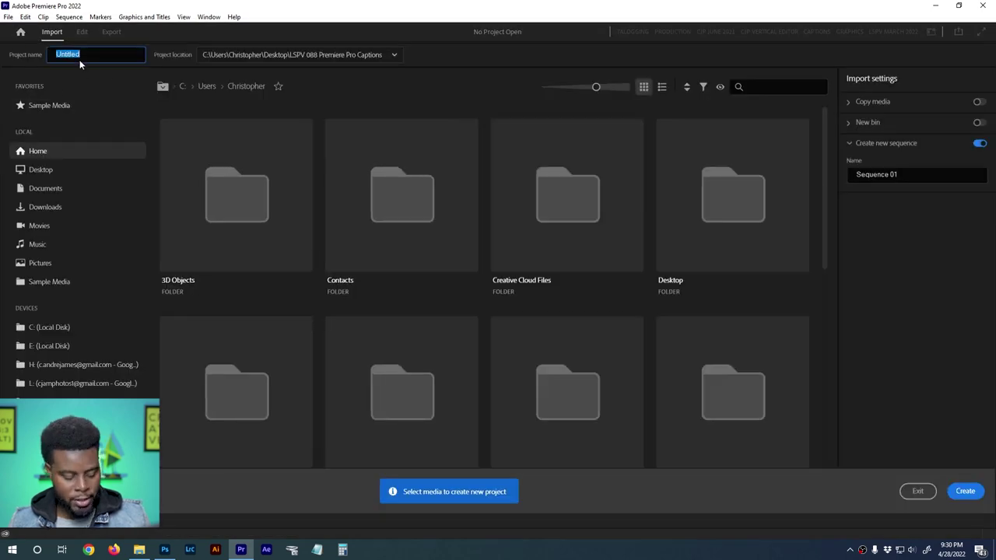
text(LSPV Closed)
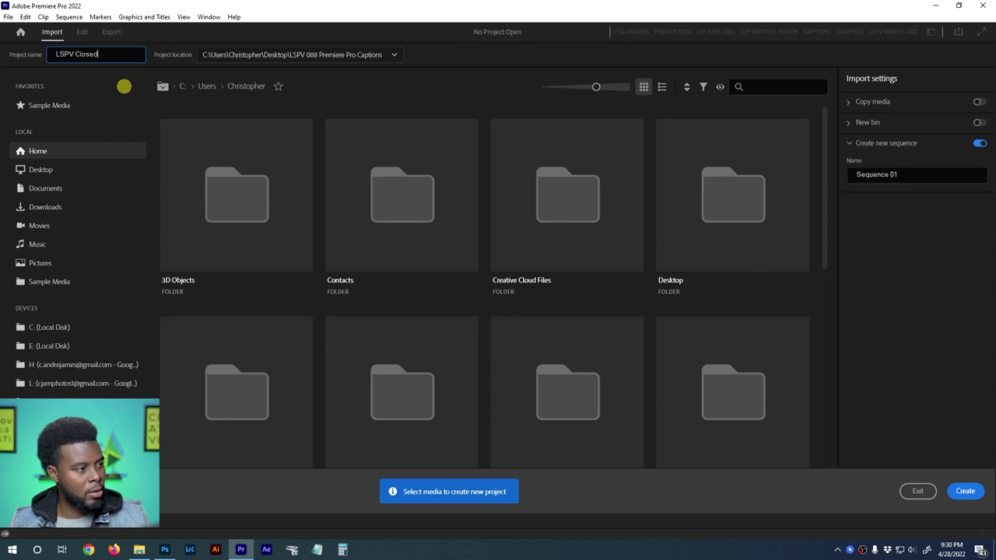
text( Caption Tutorial)
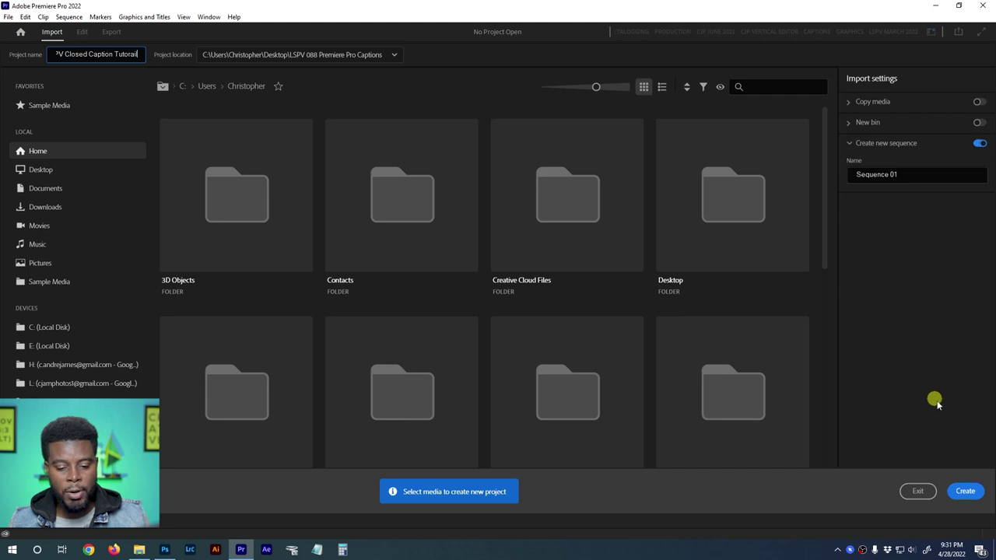
click(965, 492)
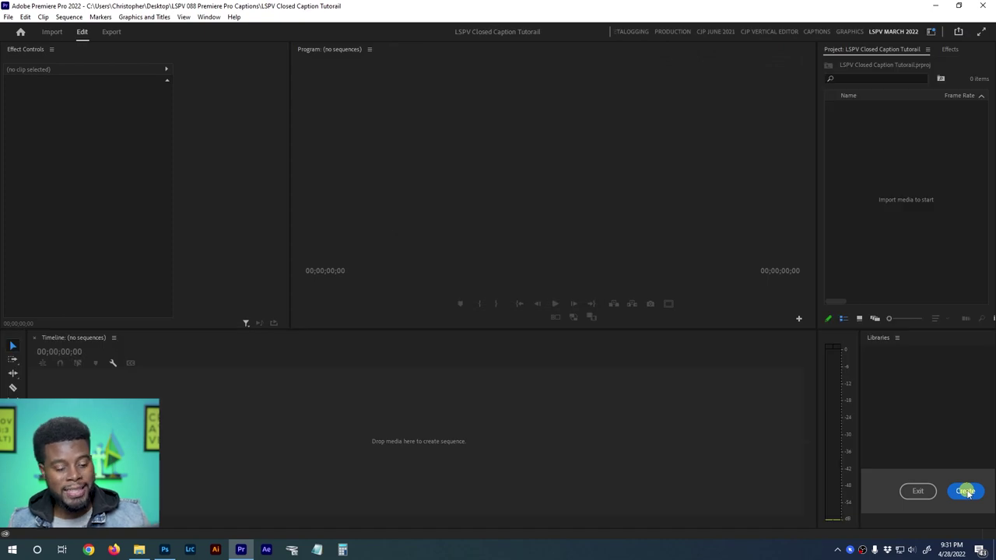
click(966, 491)
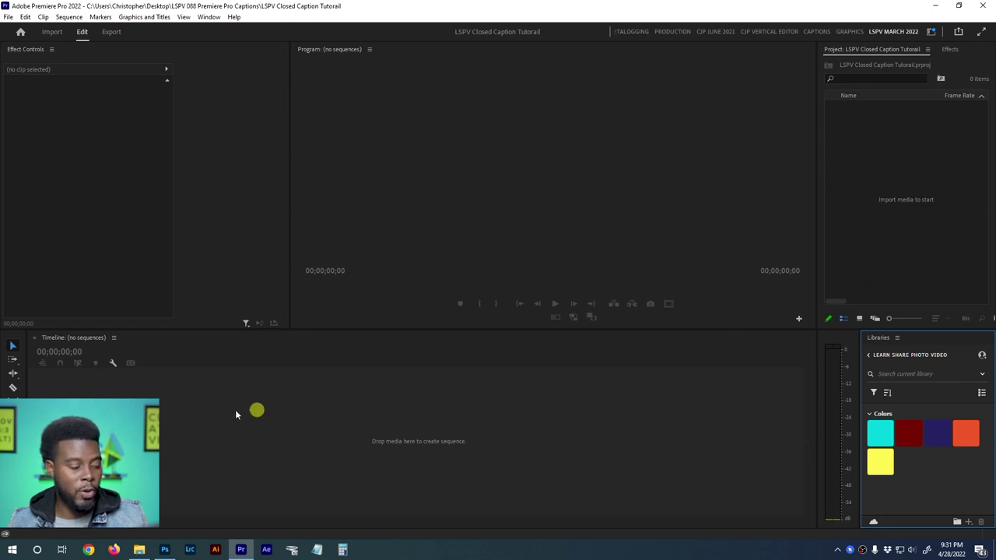
- Import the video "LSPV 089 Footage for Caption" from the LSPV 088 Premiere Pro Captions folder into the project
click(137, 550)
click(558, 288)
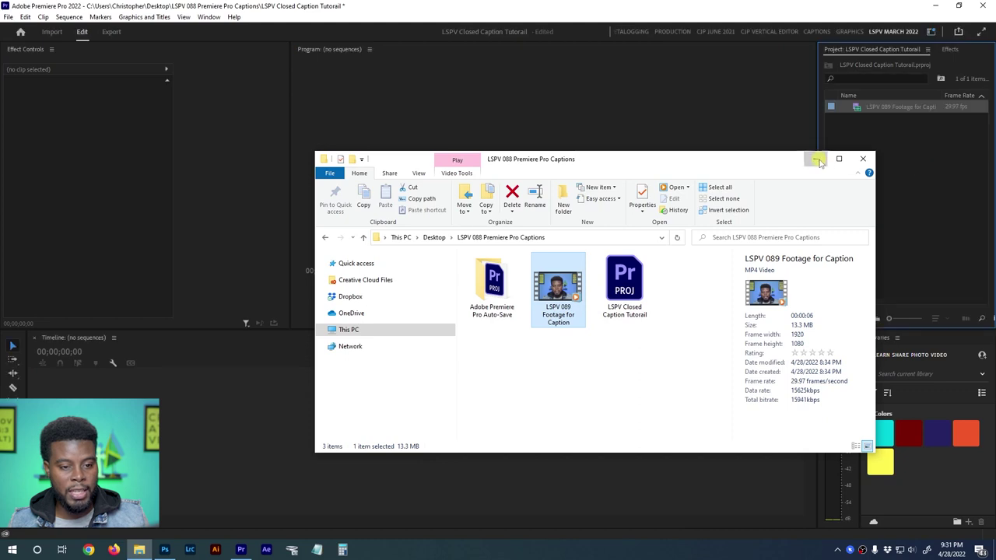
click(815, 159)
right_click(866, 156)
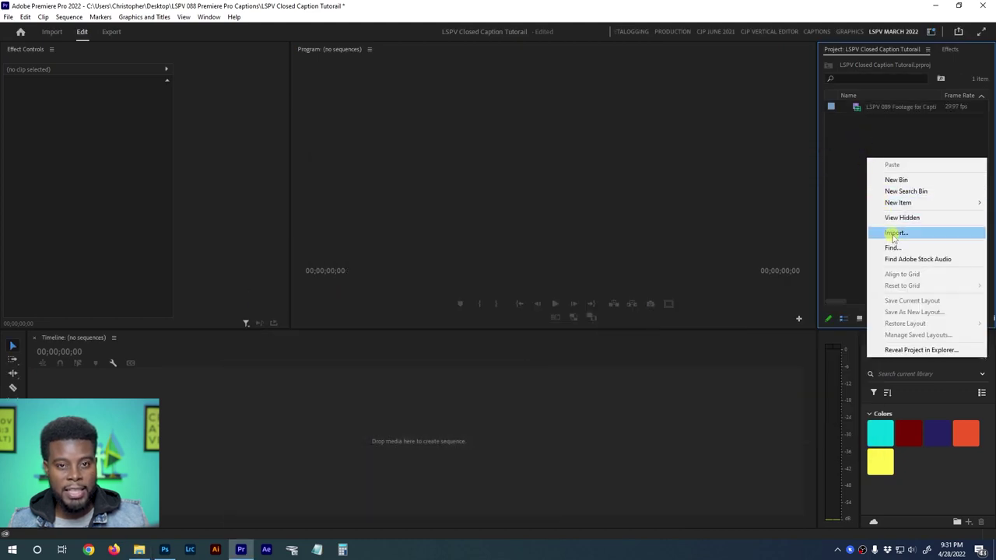
click(863, 143)
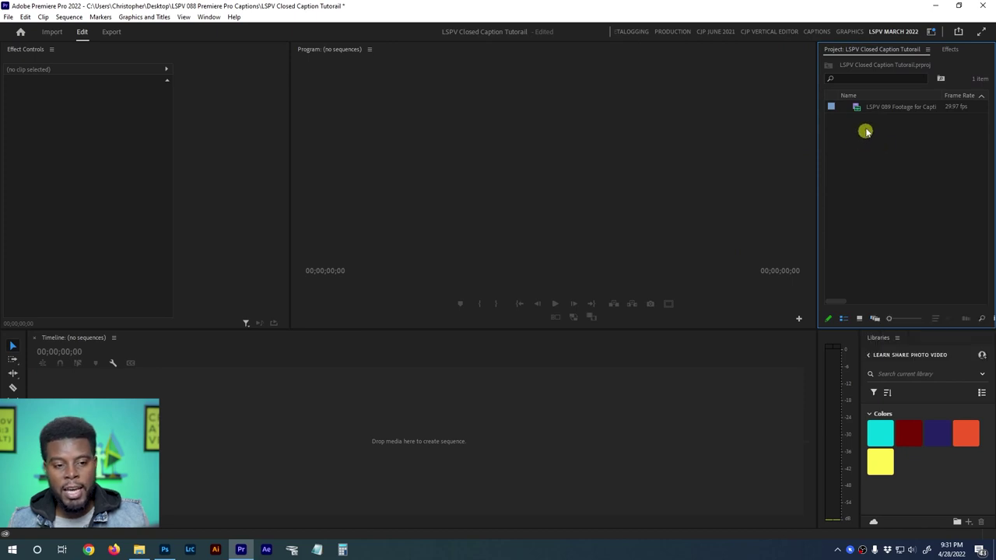
- Create a new sequence from the imported LSPV 089 Footage for Caption clip
click(861, 109)
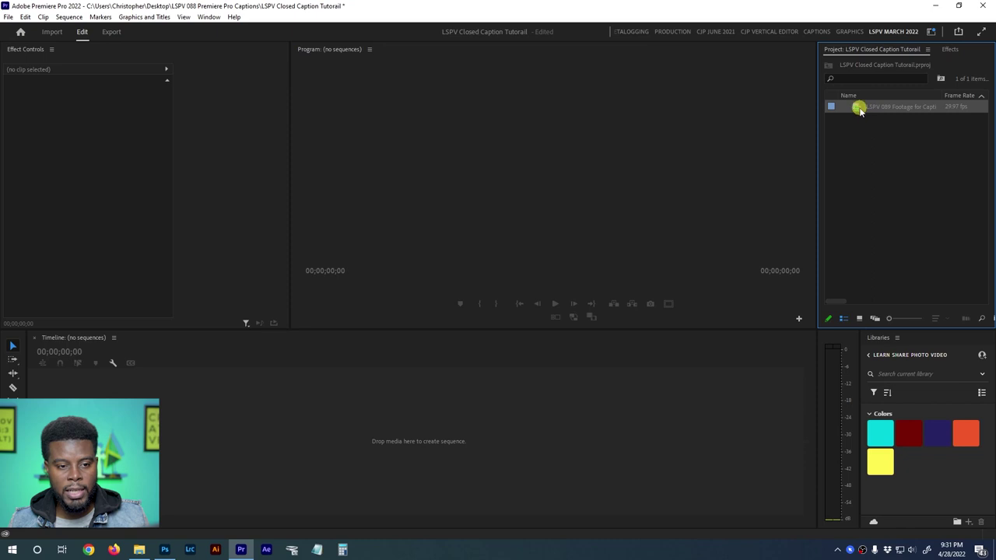
right_click(859, 109)
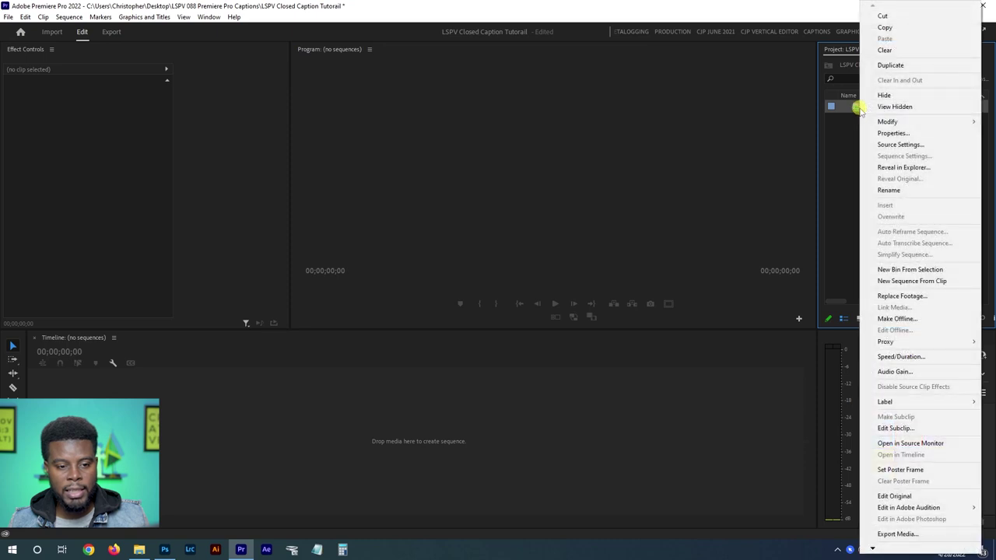
click(915, 281)
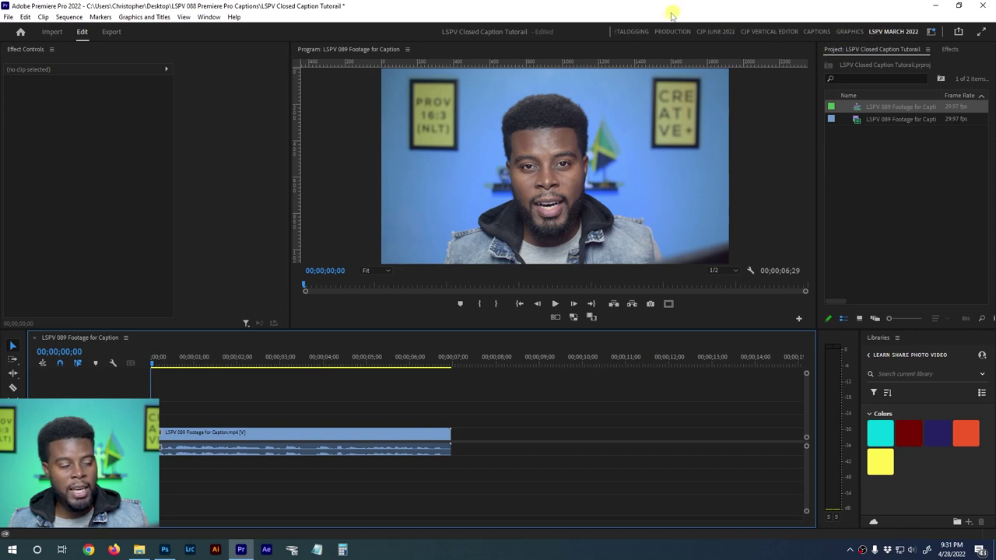
- Switch to the Captions workspace and transcribe the sequence in English from the Mix audio track, with speaker recognition enabled
click(817, 32)
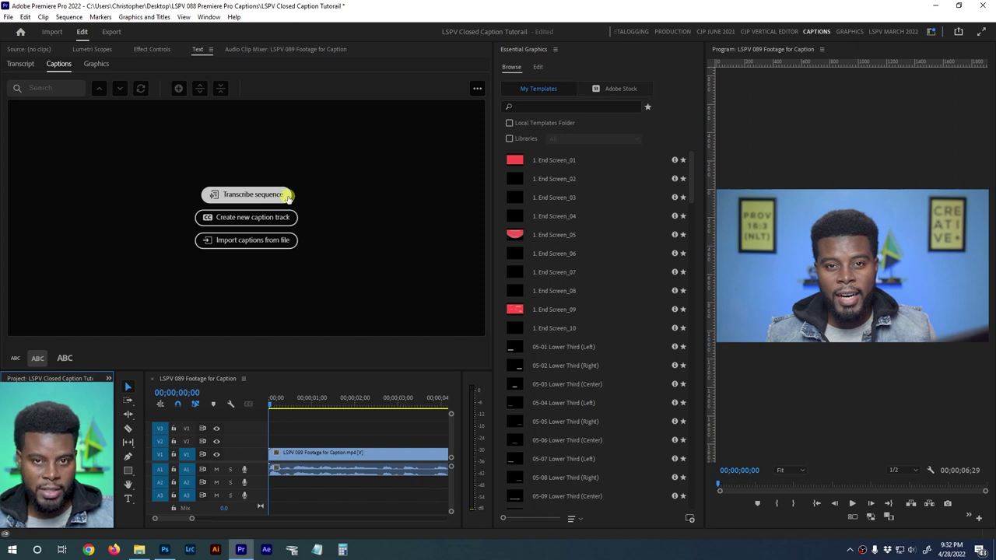
click(288, 197)
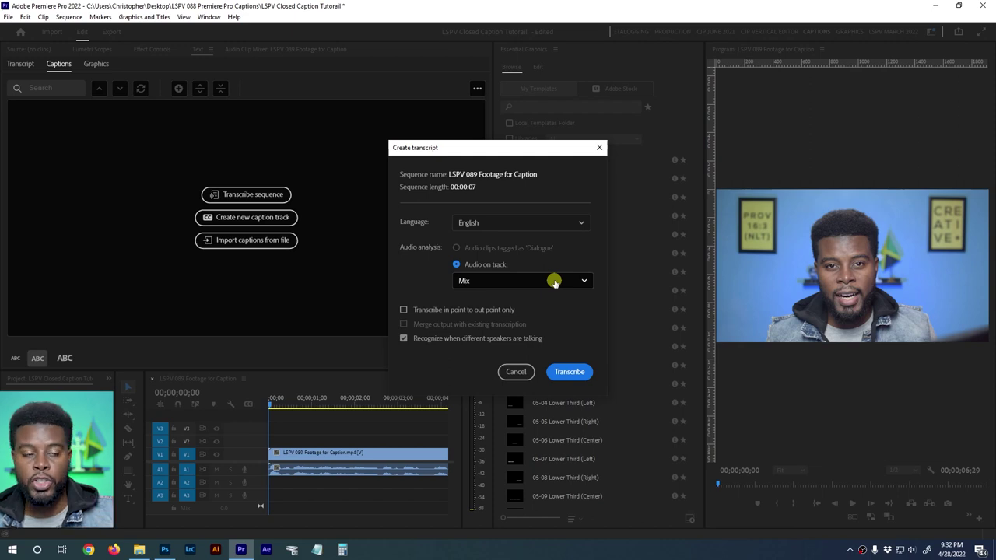
click(554, 282)
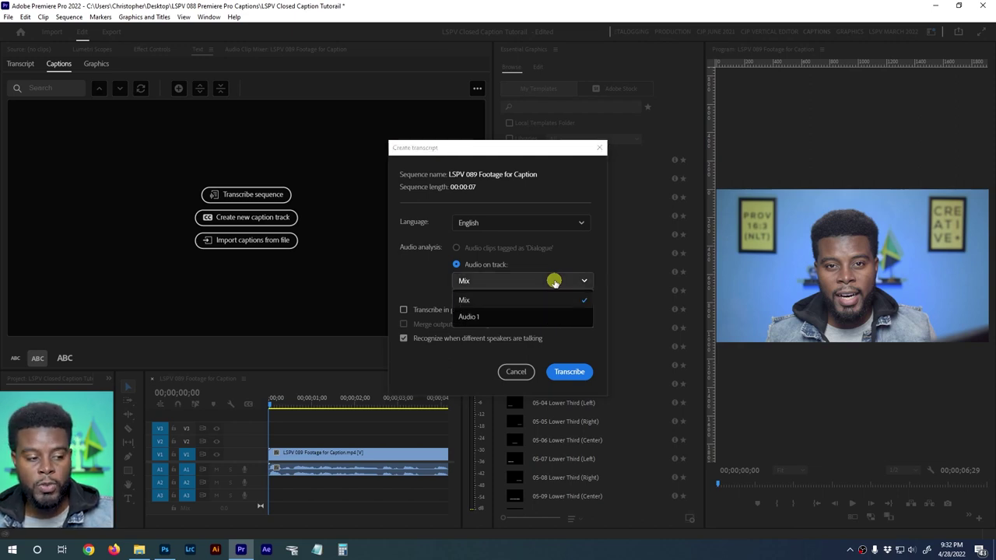
click(554, 282)
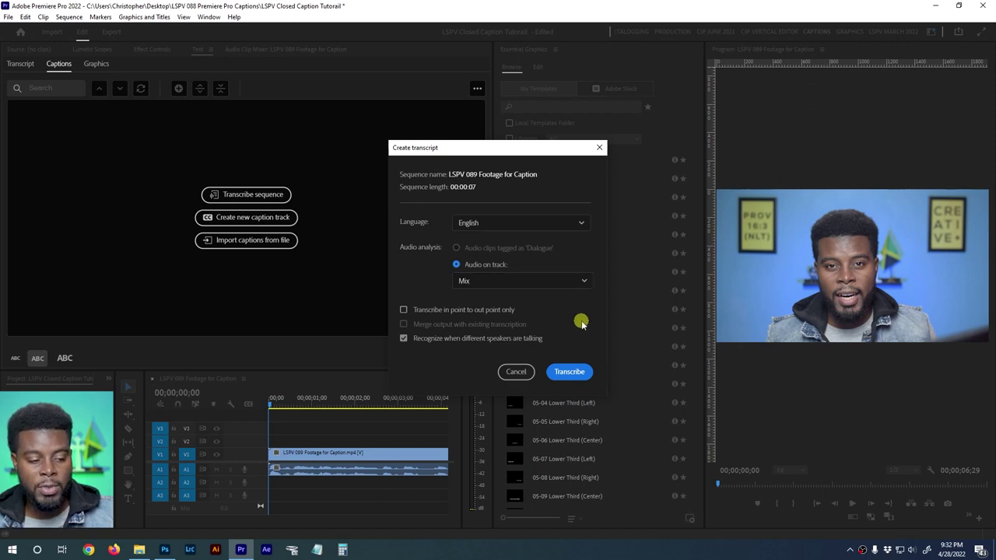
click(584, 364)
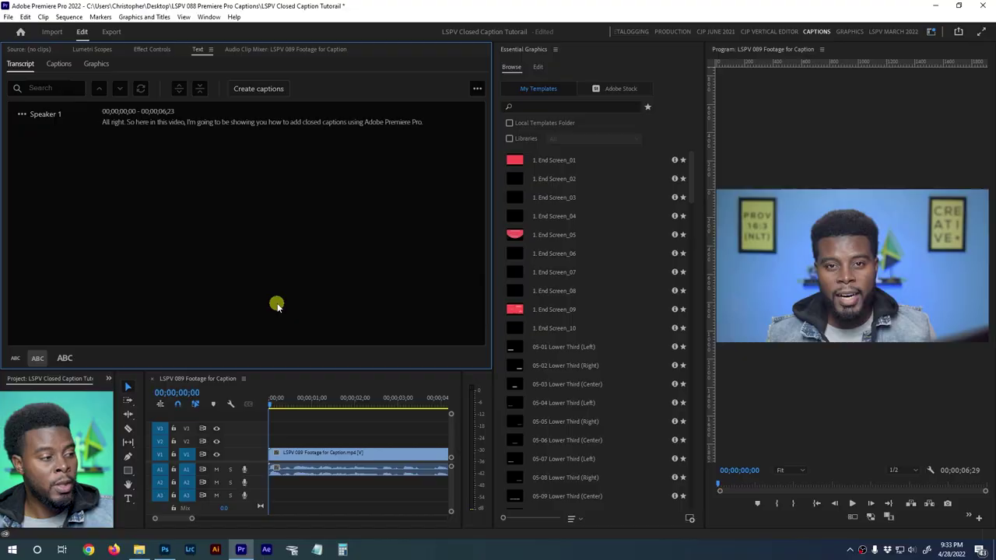
- Play the sequence from start to end and check the generated transcript against the speech
click(361, 424)
key(minus)
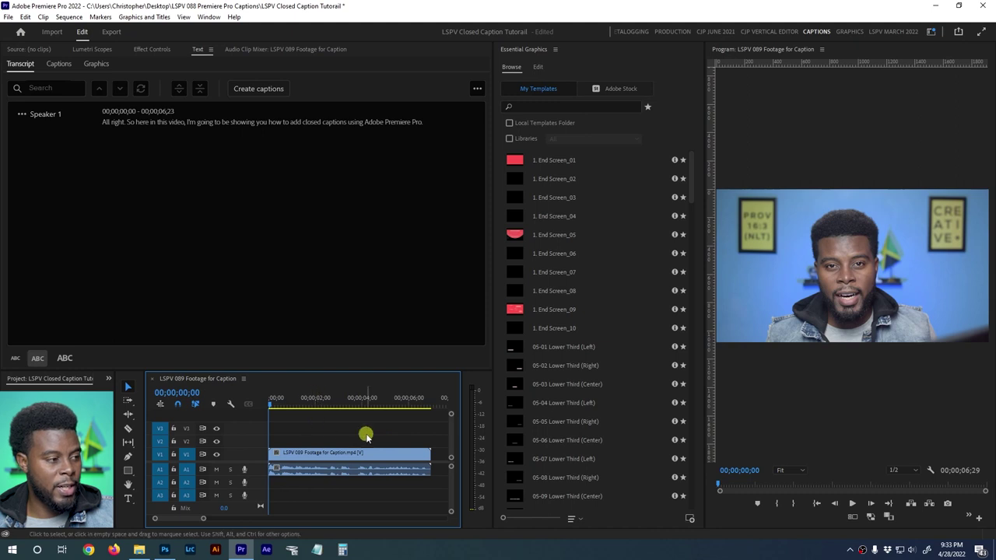
key(space)
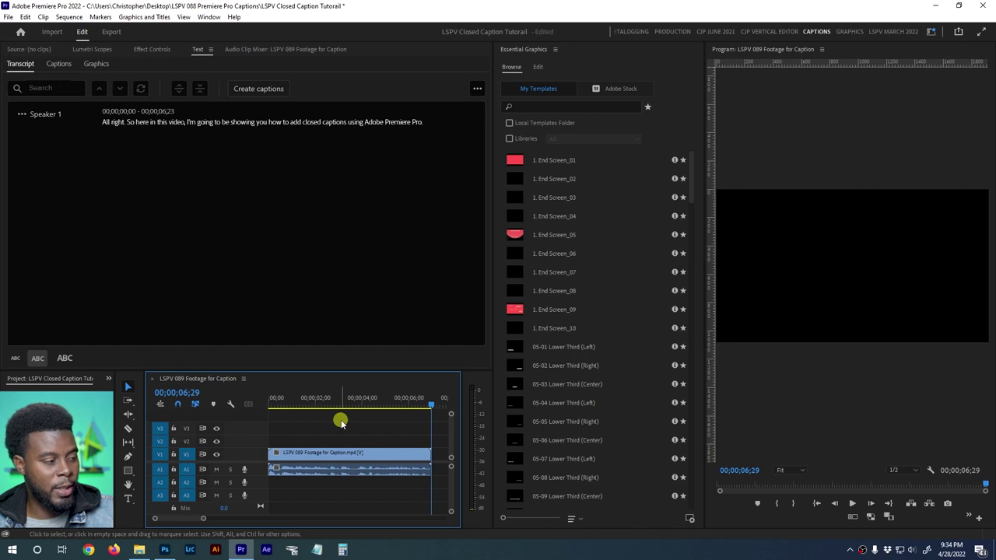
key(space)
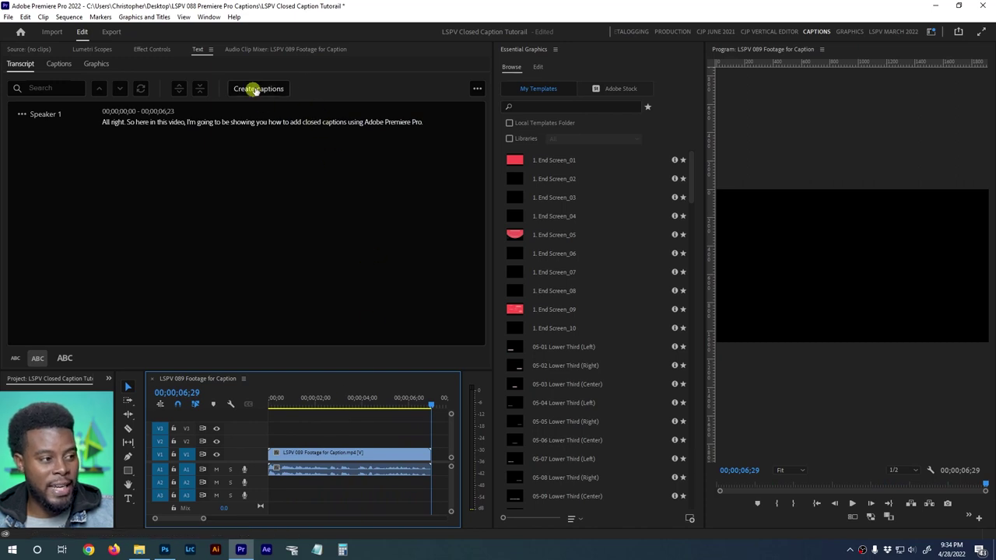
- Create subtitle captions from the sequence transcript with the Subtitle default preset, 42 characters maximum, 3 seconds minimum, no gap and double lines
click(263, 91)
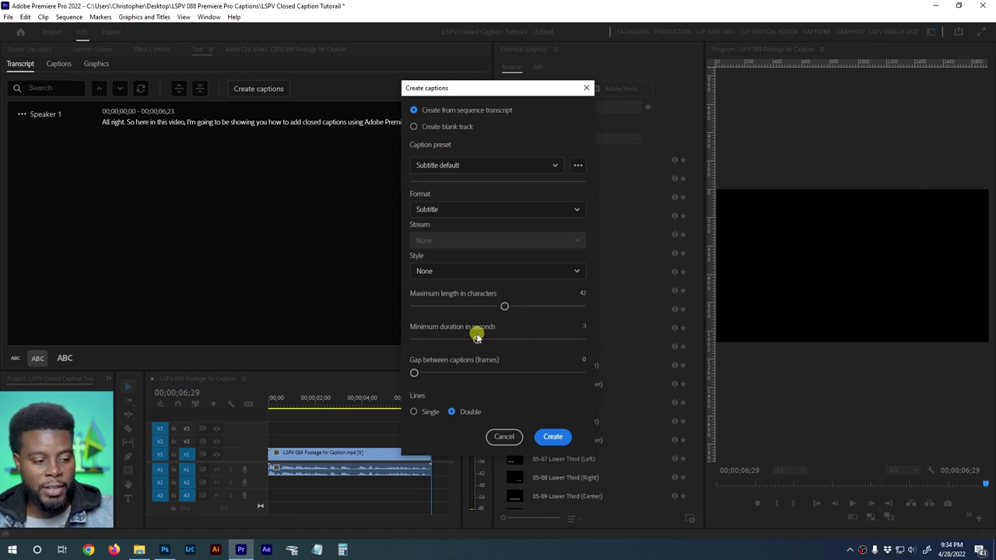
mouse_move(473, 341)
mouse_down()
mouse_move(482, 345)
mouse_move(476, 340)
mouse_up()
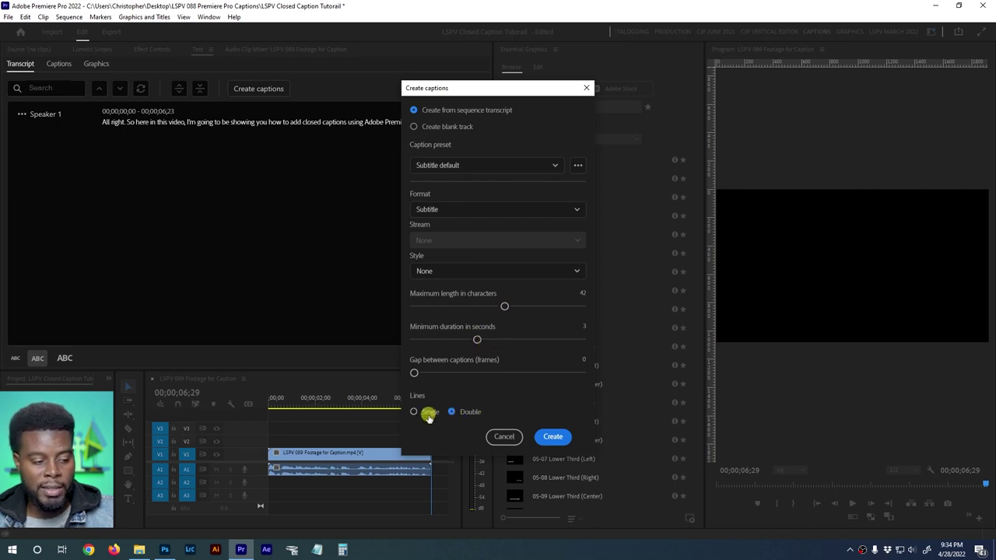
click(553, 438)
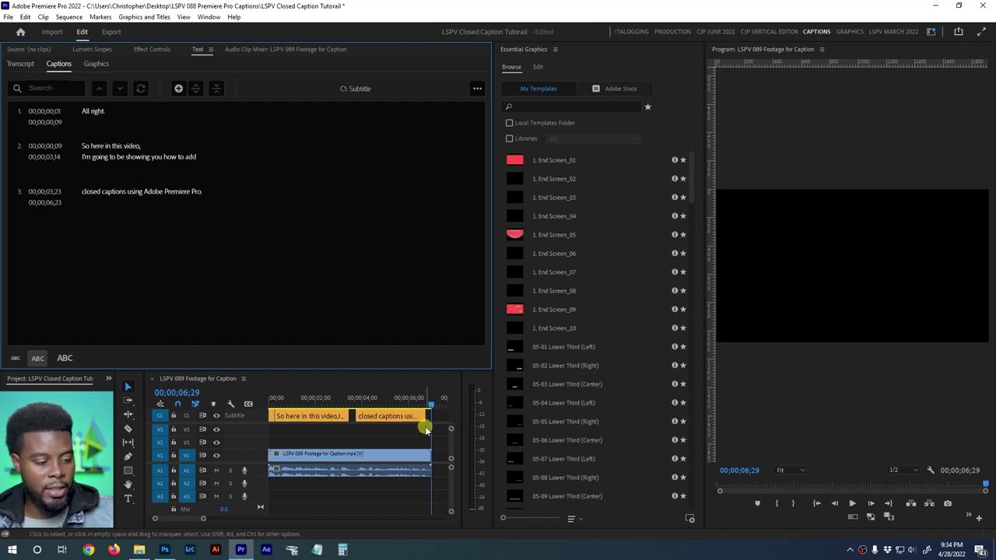
- Close the Essential Graphics panel, widen the caption text and timeline areas, and fit the whole sequence in the timeline
click(557, 49)
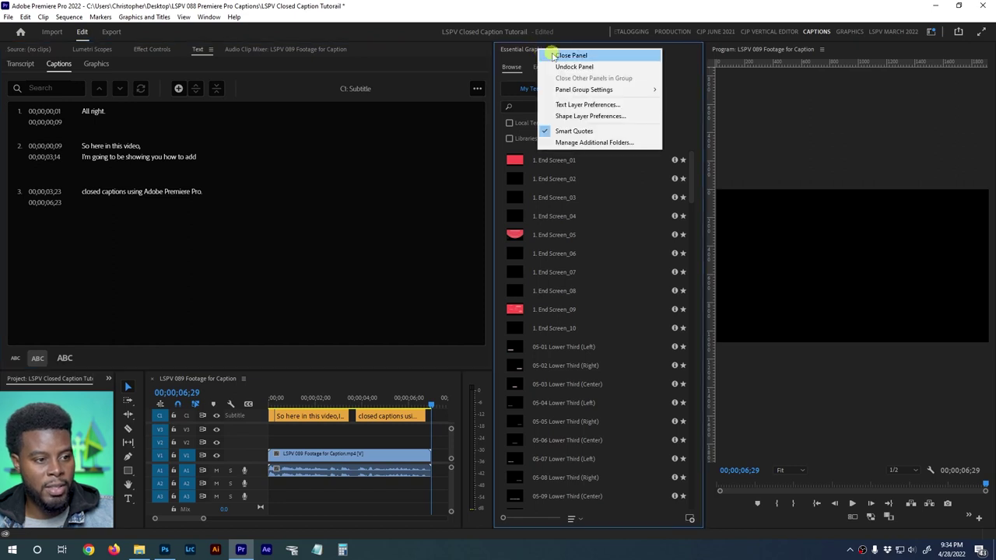
click(570, 55)
drag(492, 210, 533, 210)
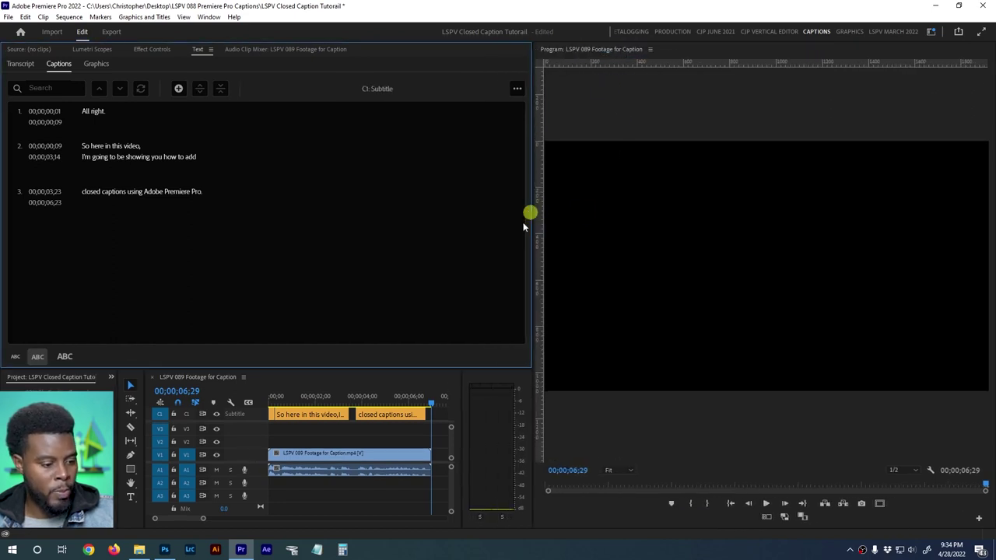
drag(459, 441, 493, 442)
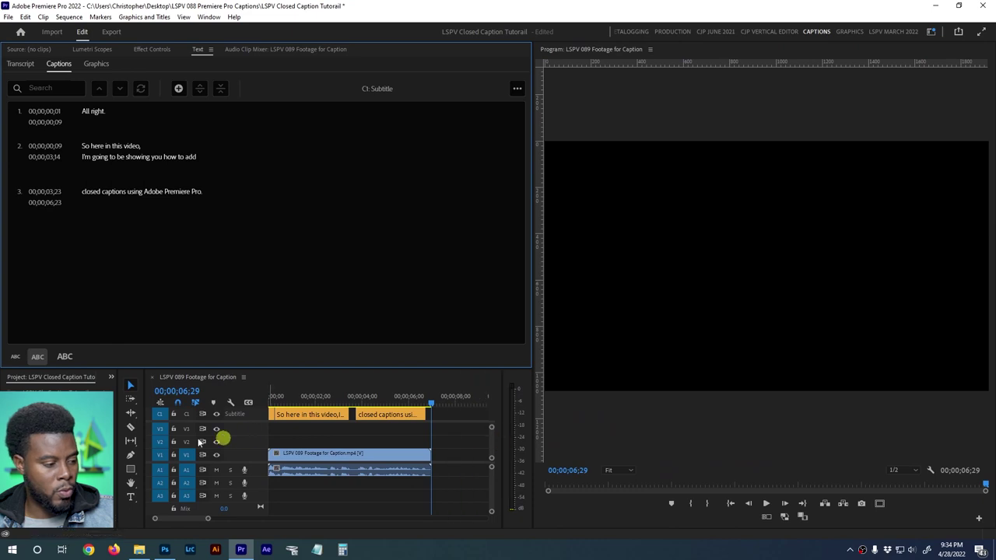
drag(144, 436, 93, 436)
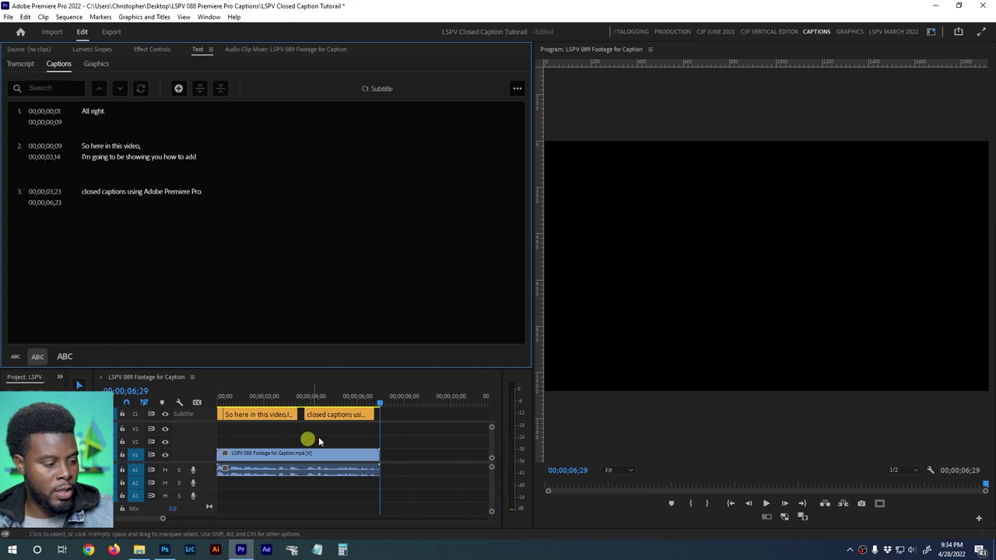
key(backslash)
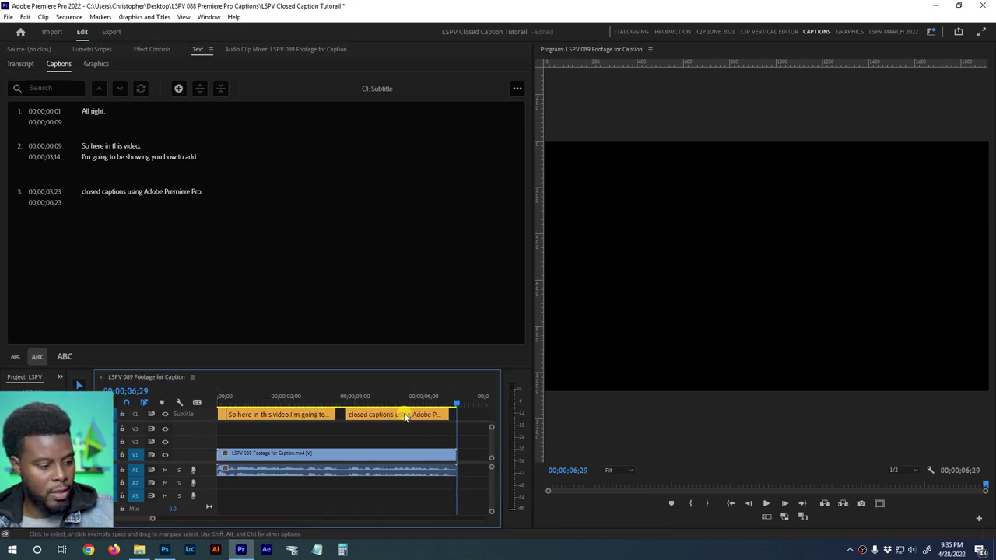
- Check the caption segments on the subtitle track and play the sequence to preview them over the footage
drag(460, 418, 210, 416)
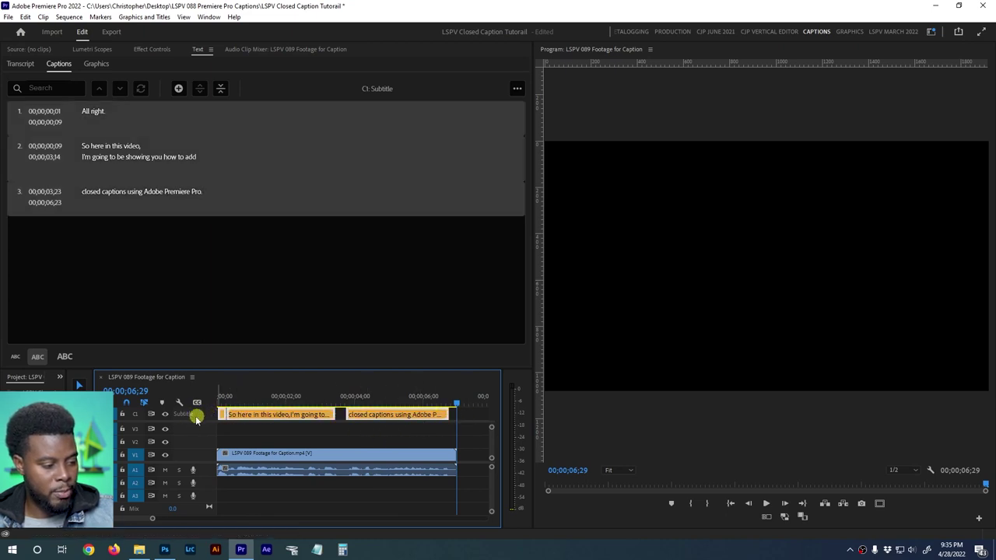
click(467, 414)
drag(469, 416, 218, 417)
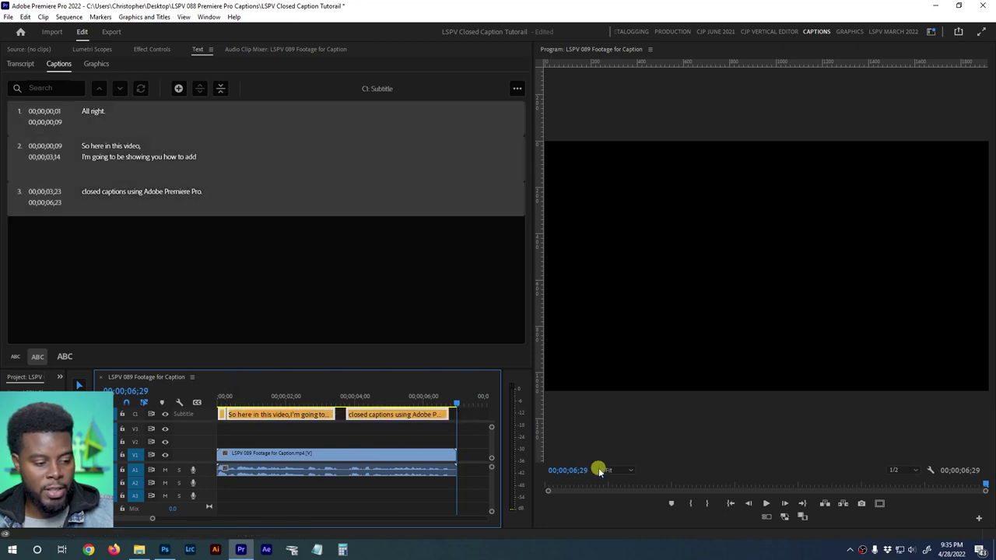
click(462, 433)
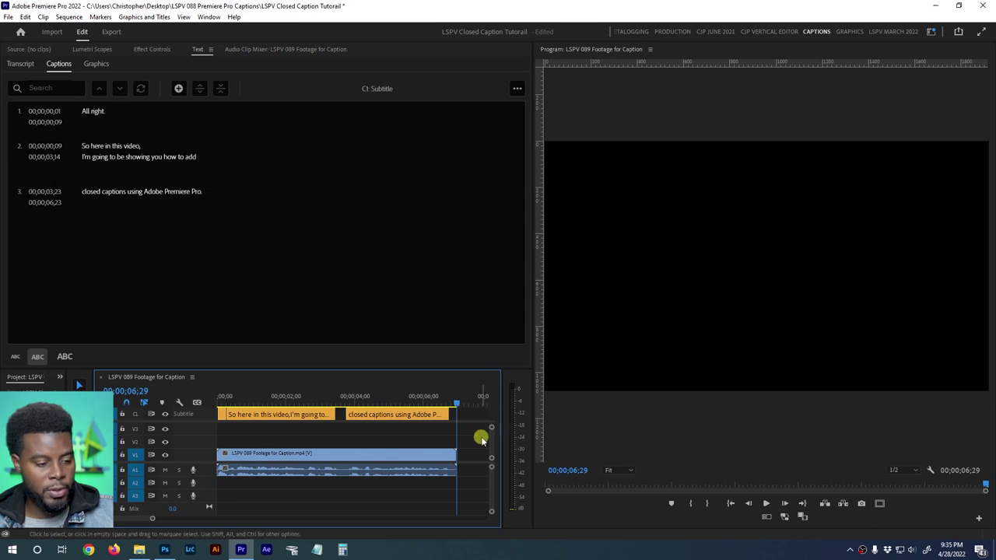
key(space)
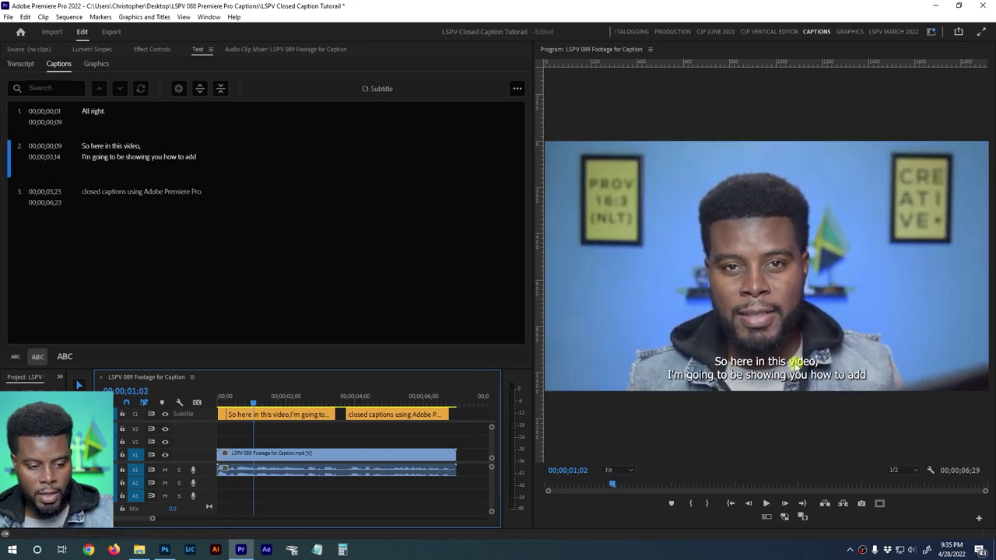
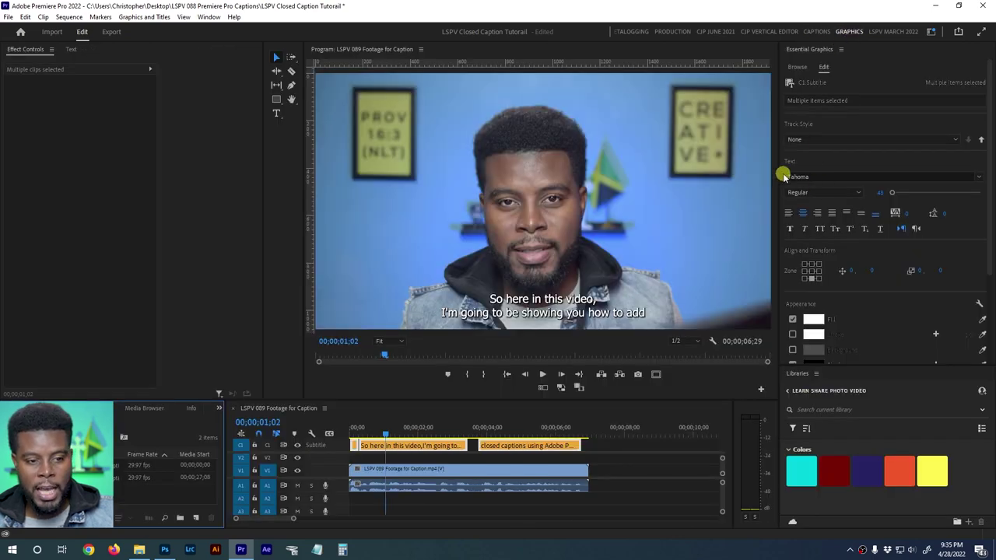
- Change the font of all selected captions to Circular Std
scroll(784, 173, down, 1)
scroll(783, 172, down, 3)
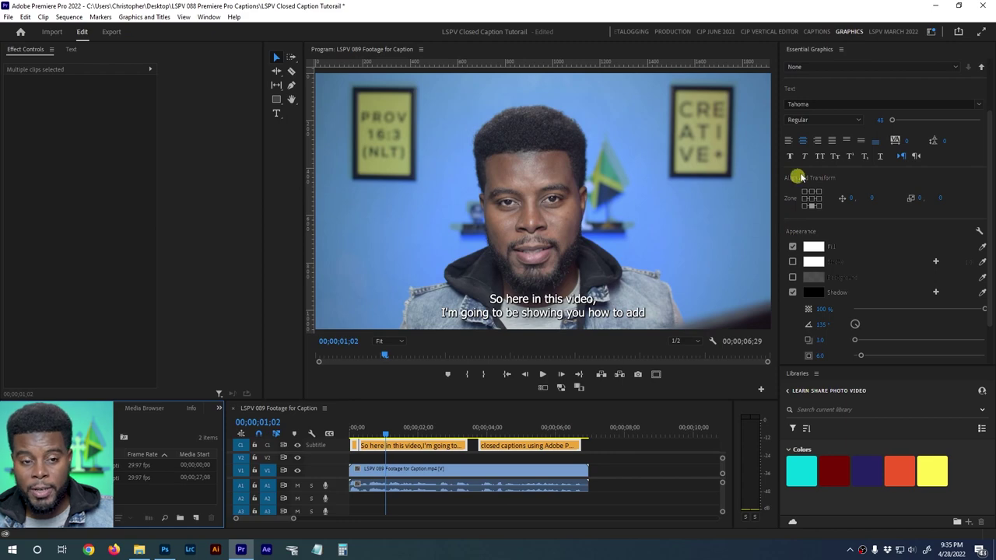
click(941, 105)
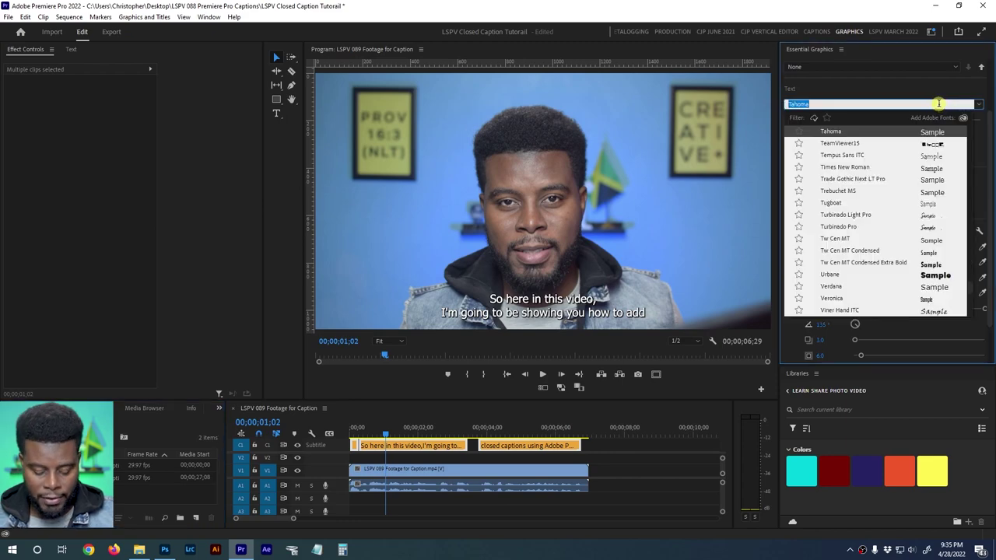
text(cir)
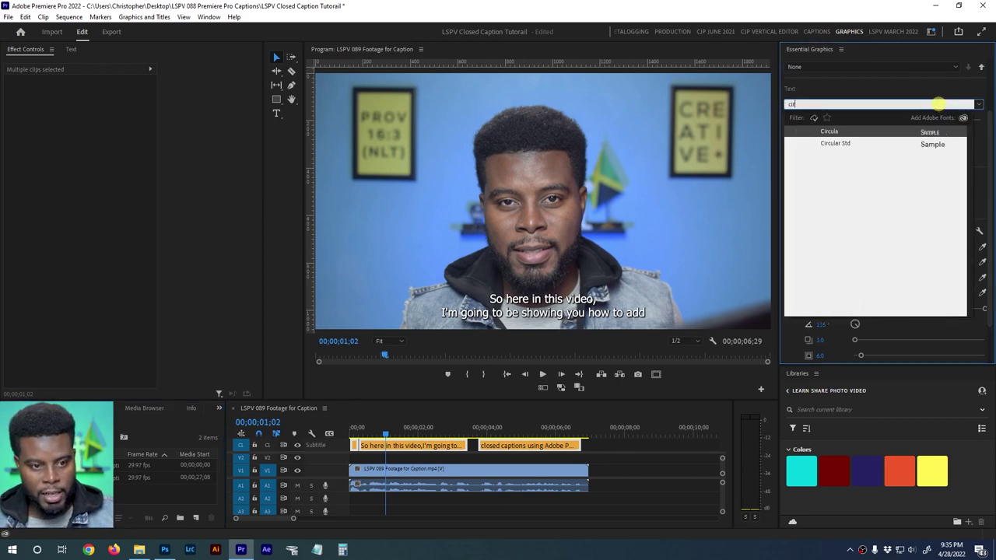
click(882, 145)
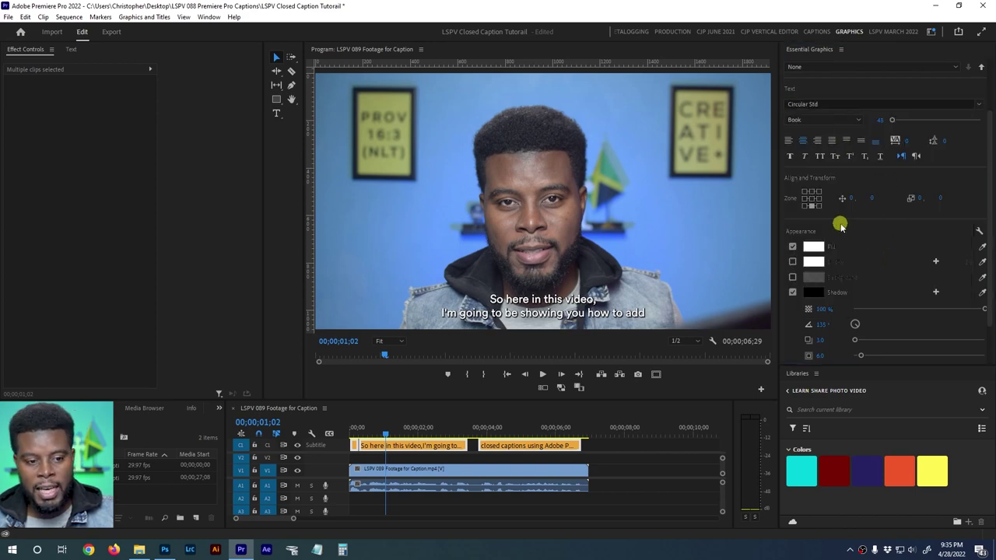
scroll(846, 226, down, 1)
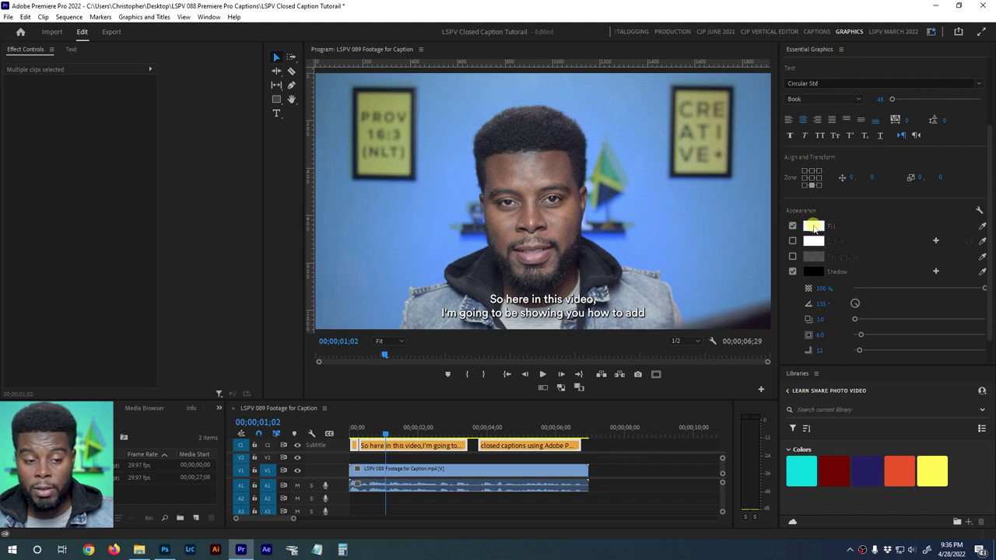
click(982, 227)
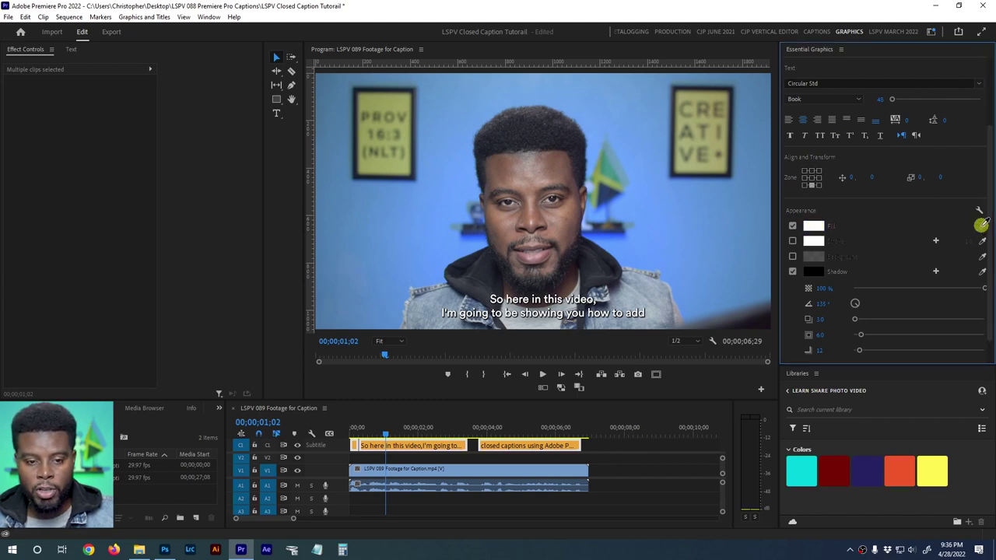
click(901, 465)
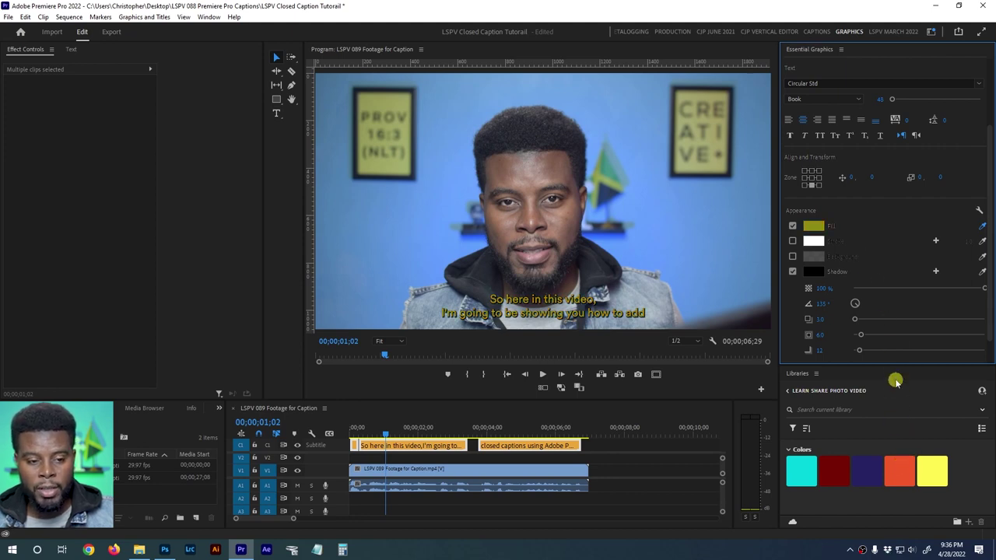
key(Escape)
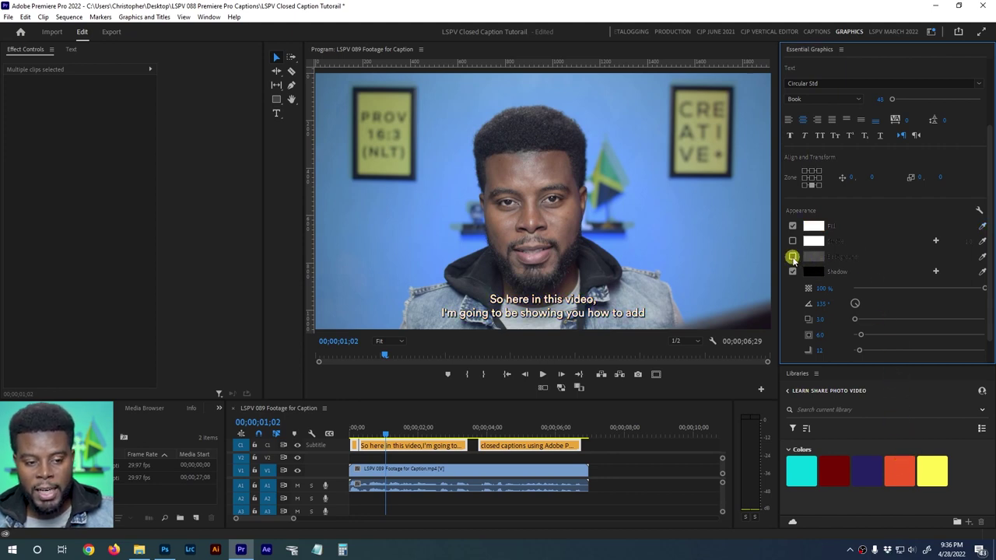
- Give the captions a background with 84% opacity, size 24 and corner radius 32, and turn off their shadow
click(792, 258)
click(792, 318)
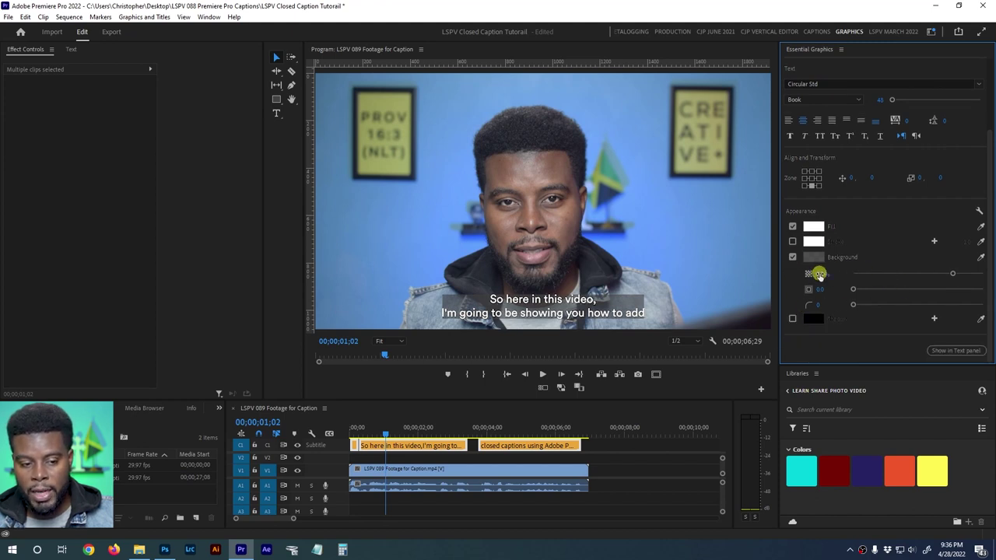
drag(845, 274, 867, 276)
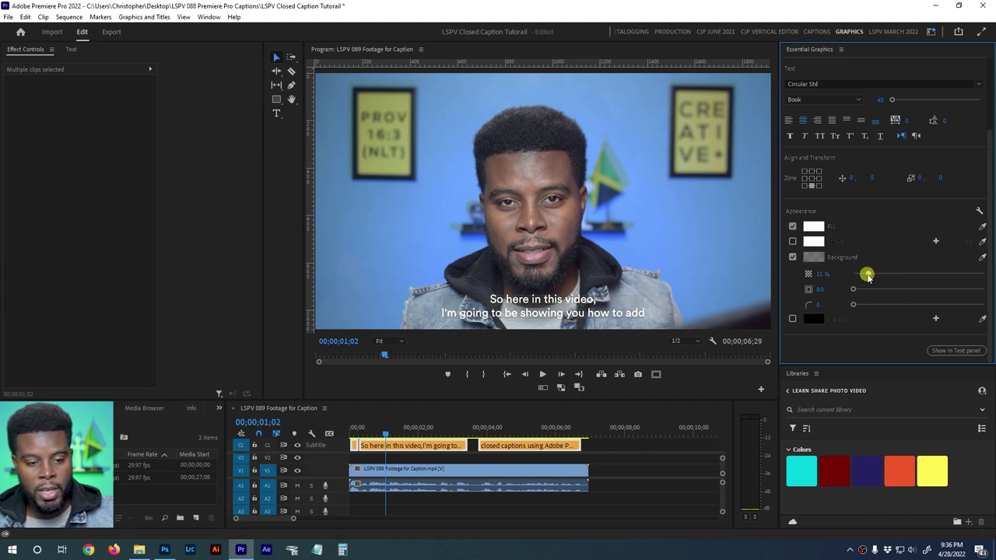
drag(940, 274, 963, 274)
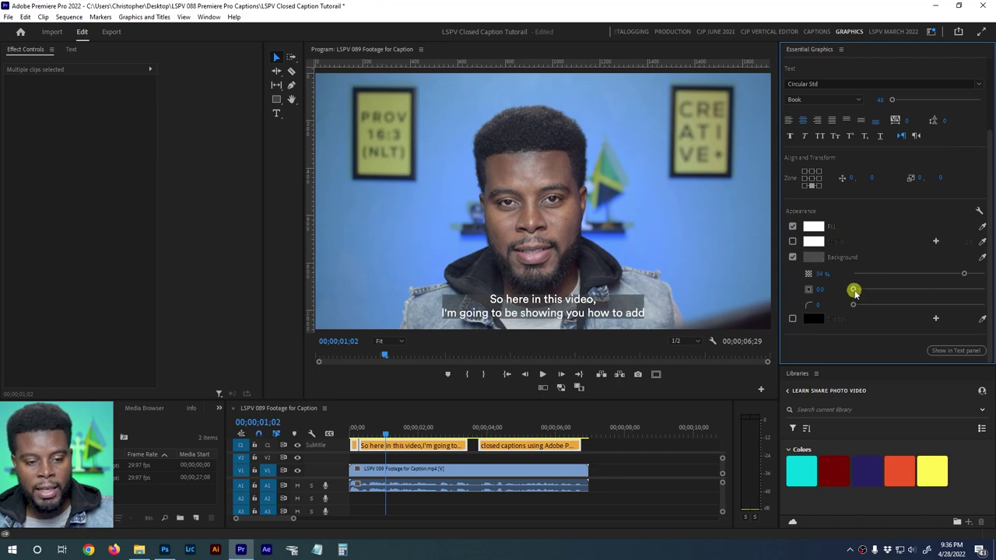
drag(856, 292, 896, 315)
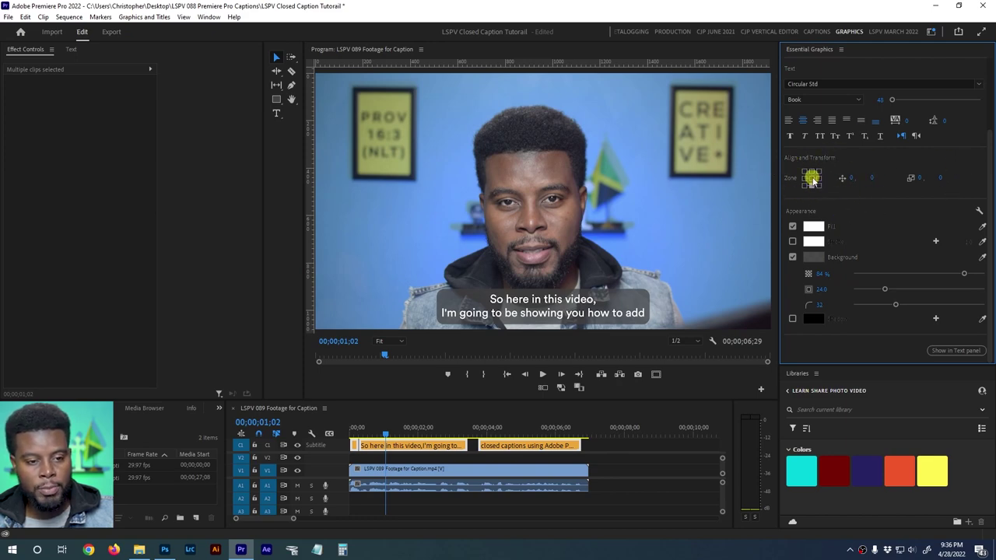
- Try the top-center zone for the captions, return them to the bottom-center zone and set their vertical offset to -67
click(811, 178)
click(812, 174)
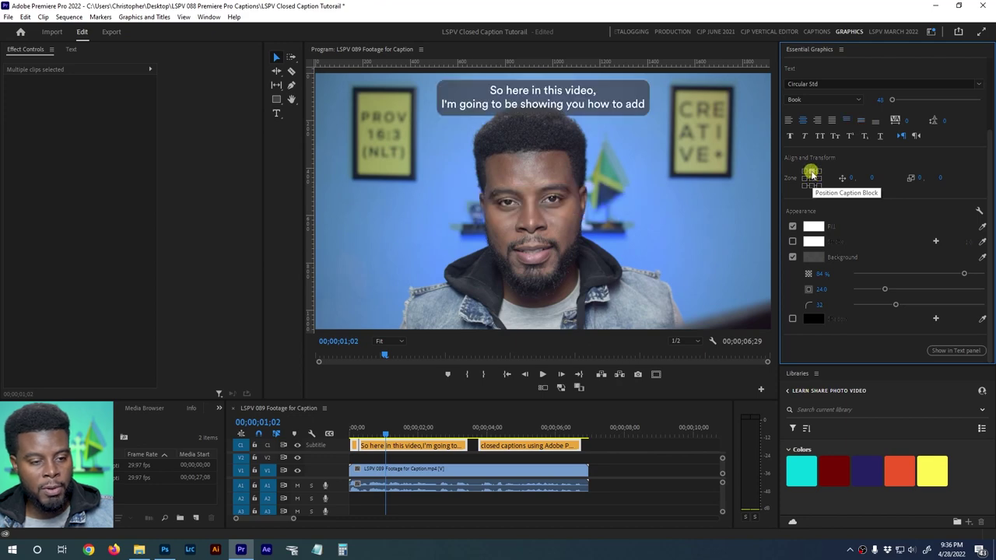
click(812, 187)
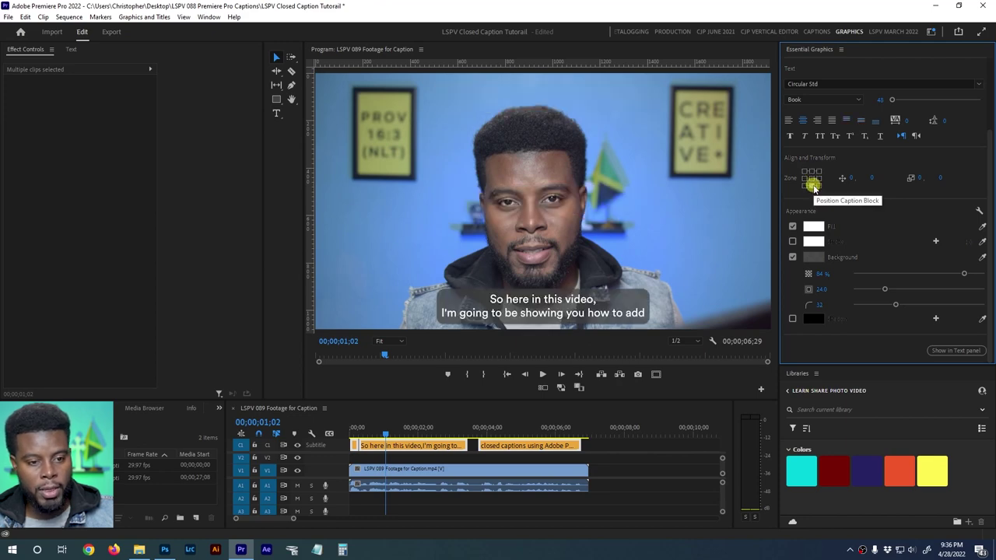
drag(871, 178, 835, 178)
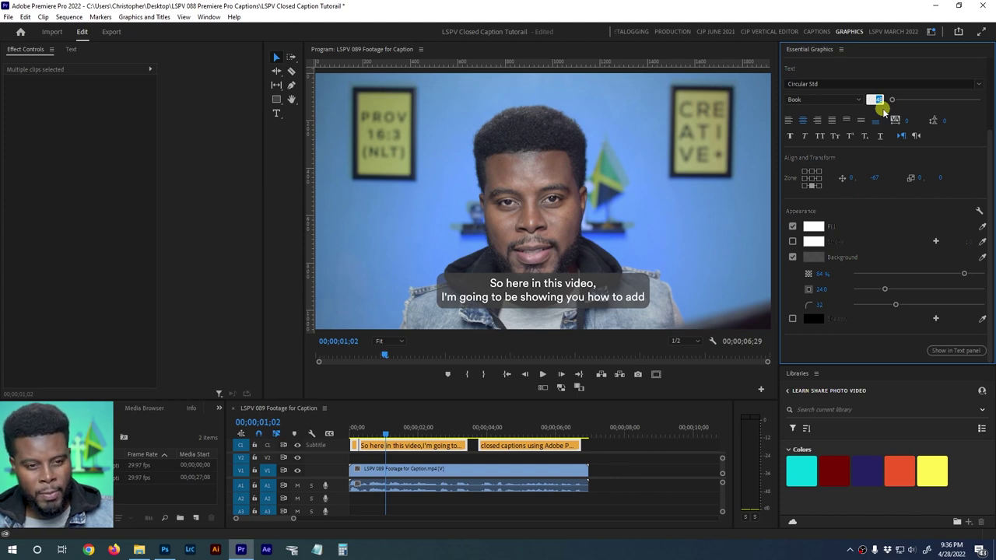
- Set the caption text to size 35 and the Black font style
key(Return)
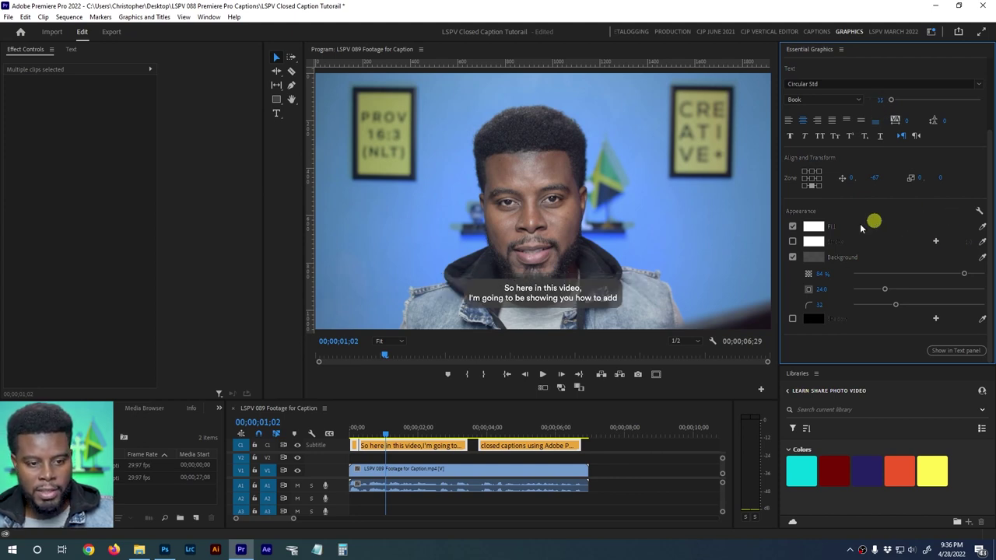
click(858, 100)
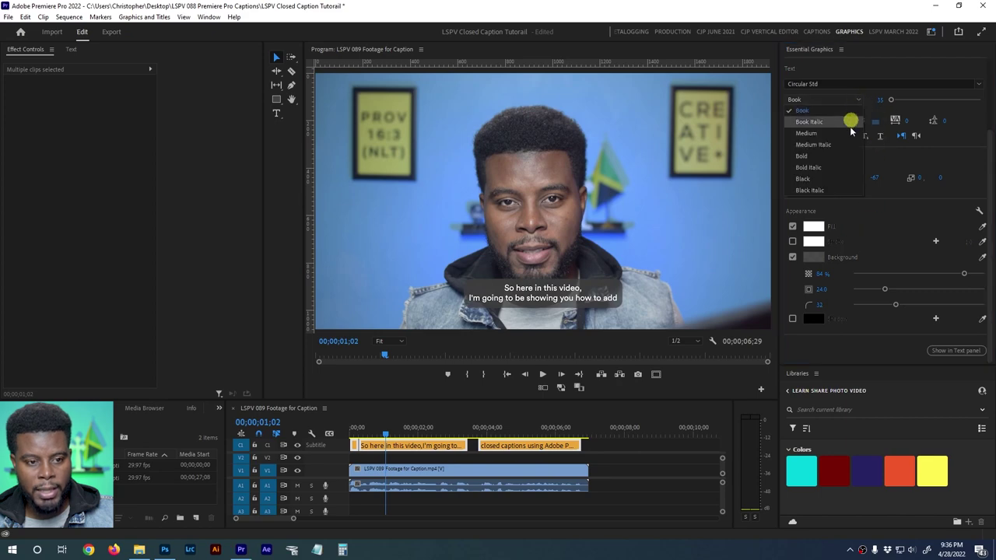
click(842, 179)
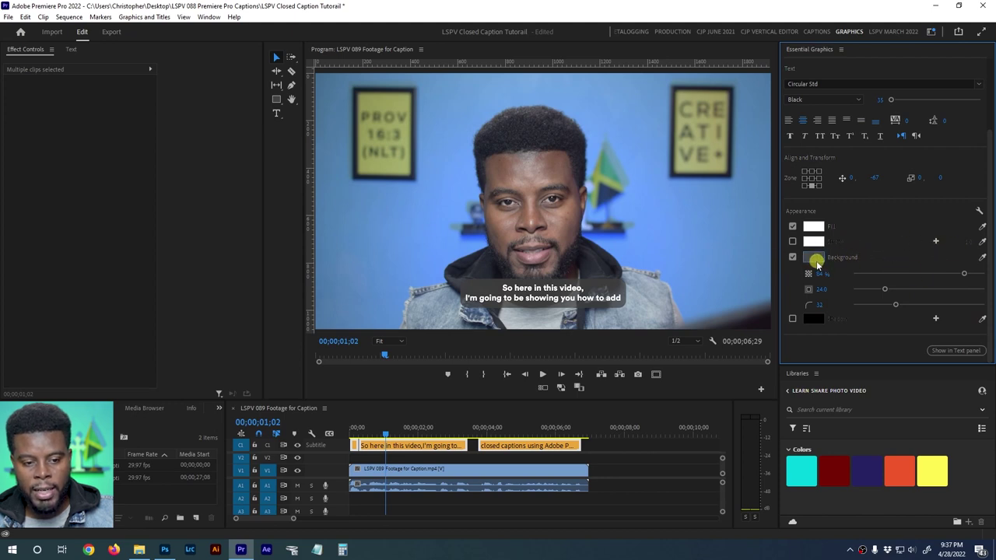
- Recolor the caption background to orange FF6C00 and lower its opacity to 34%
click(982, 257)
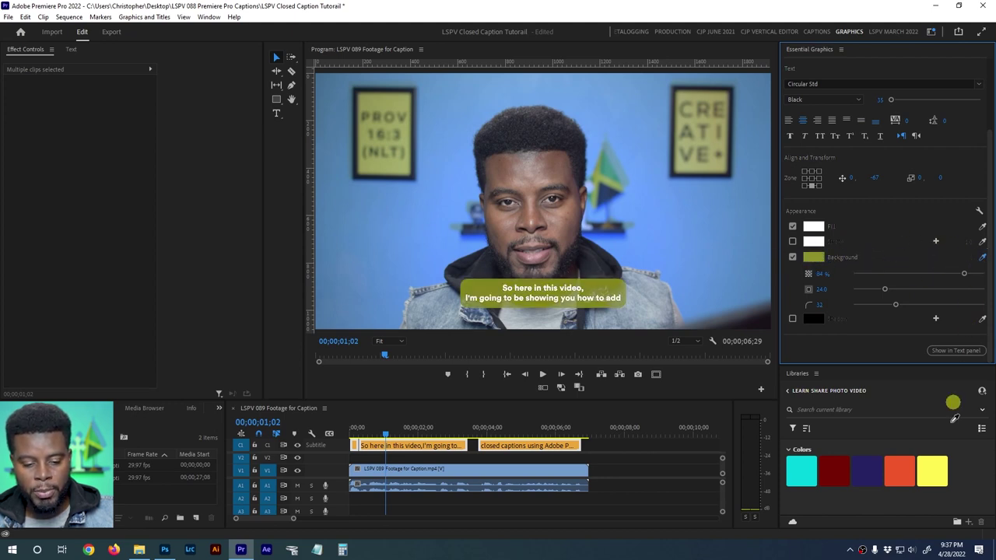
click(903, 471)
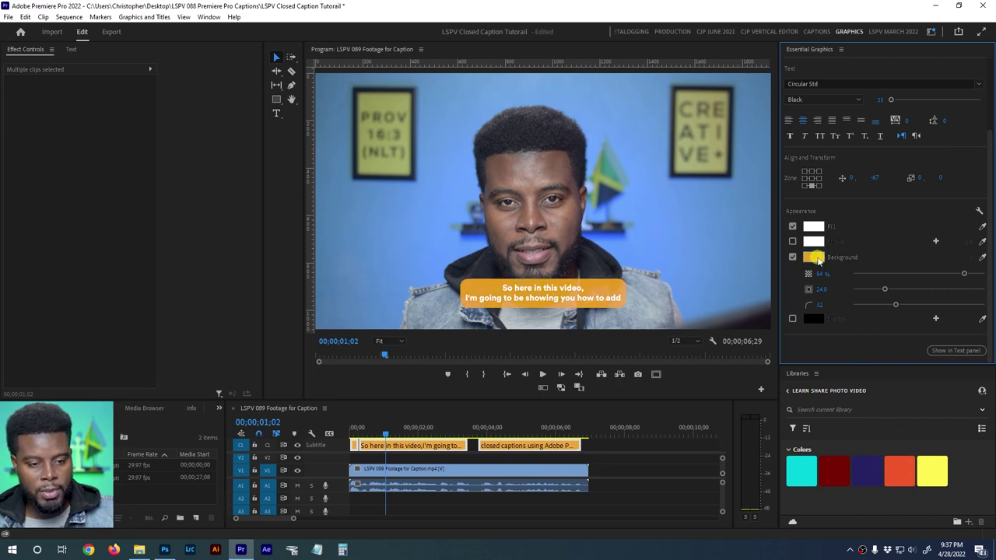
click(815, 258)
drag(526, 224, 527, 221)
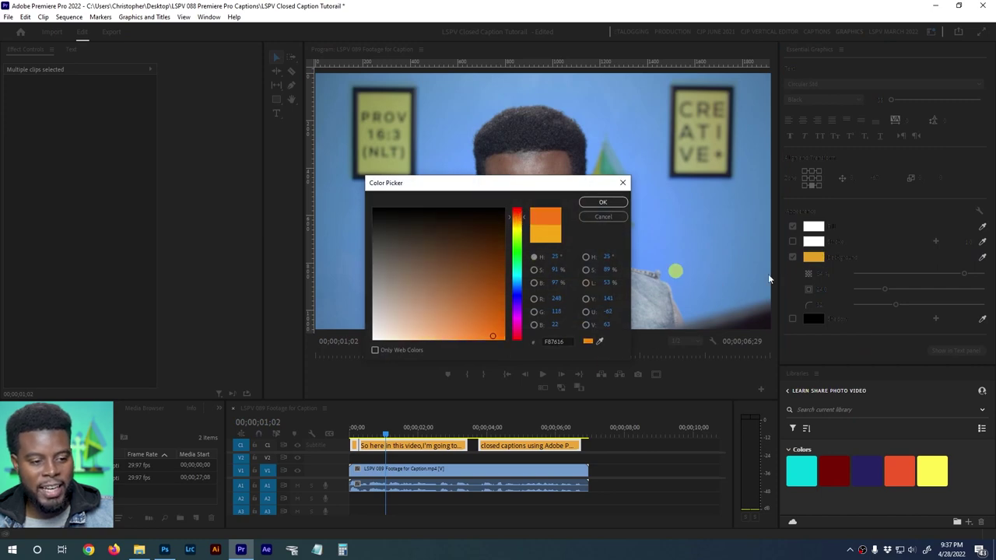
drag(493, 333, 534, 360)
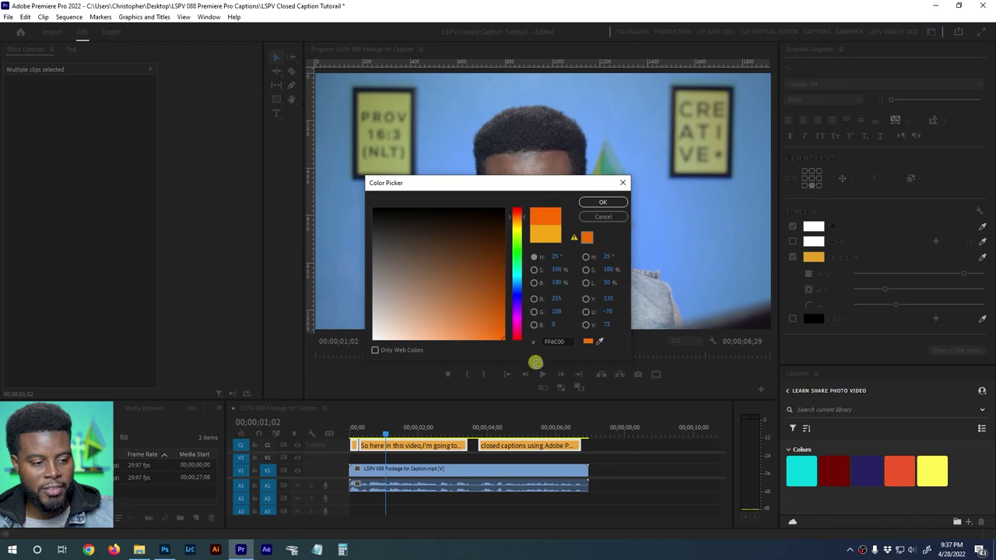
click(603, 203)
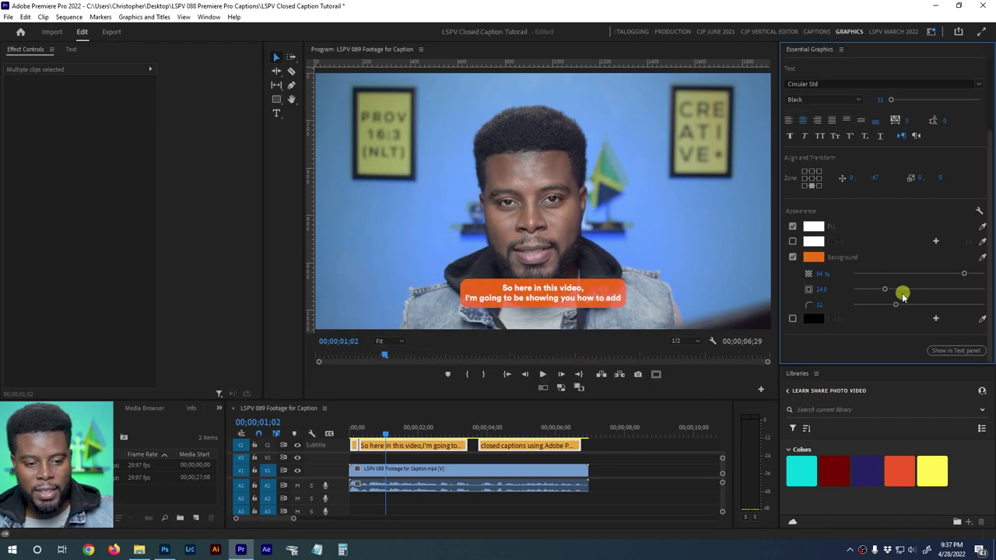
drag(964, 275, 898, 274)
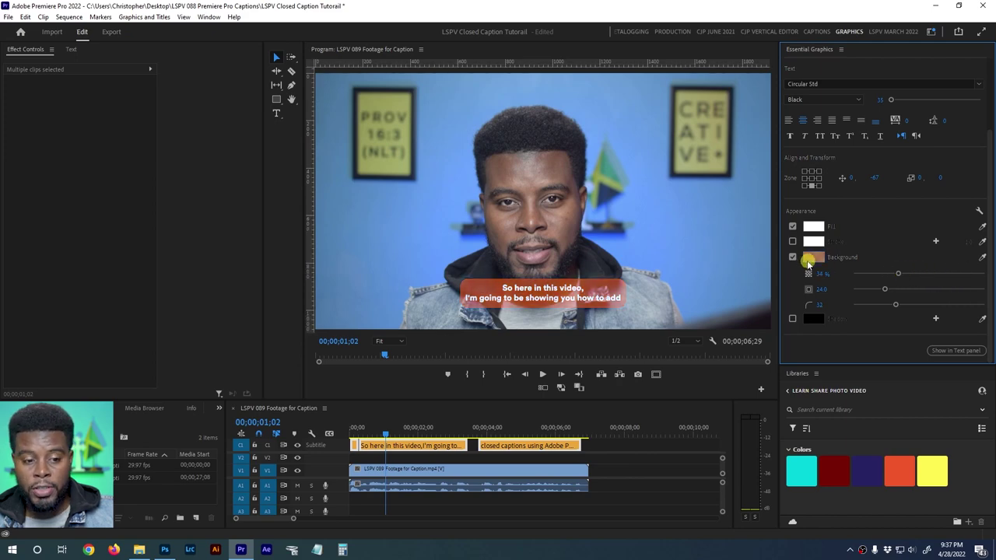
- Set the caption background to black (000000) with 76% opacity
click(815, 263)
drag(431, 273, 345, 198)
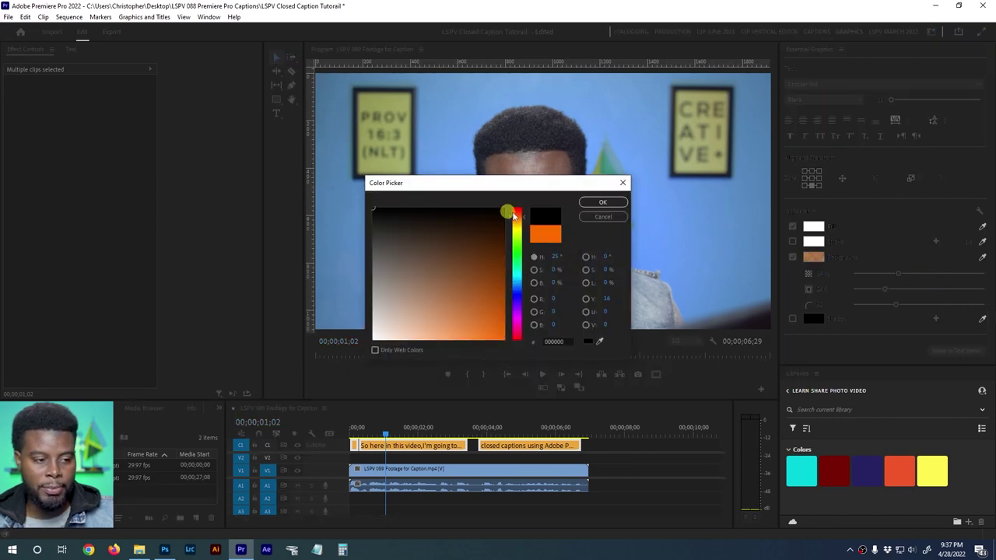
click(599, 204)
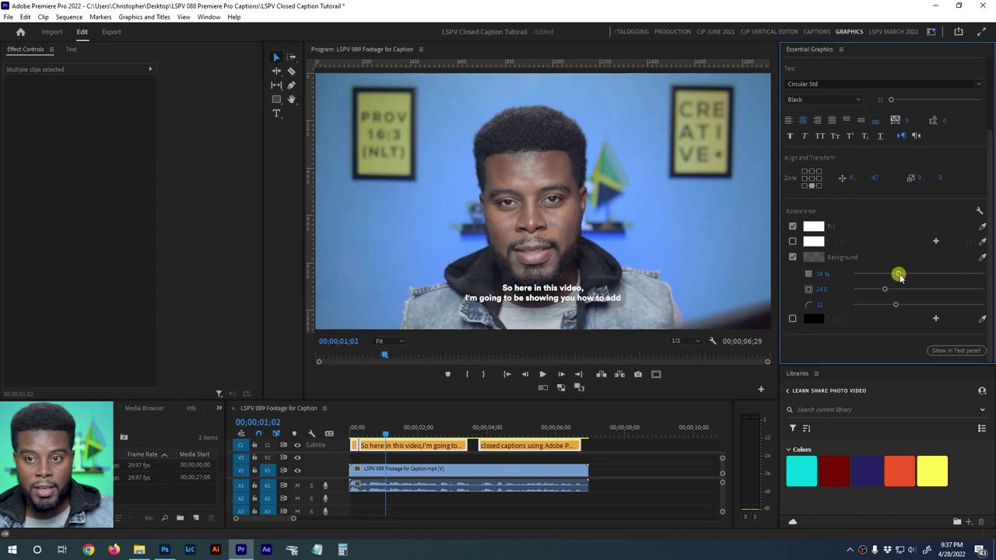
drag(934, 274, 953, 274)
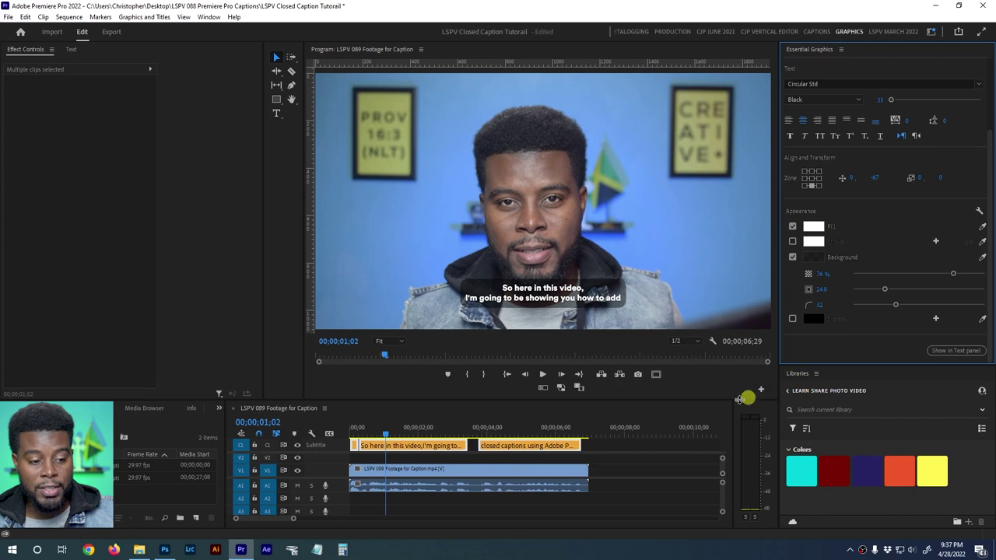
- Deselect the captions, save the project and play the sequence from the start to preview the styled captions
click(628, 465)
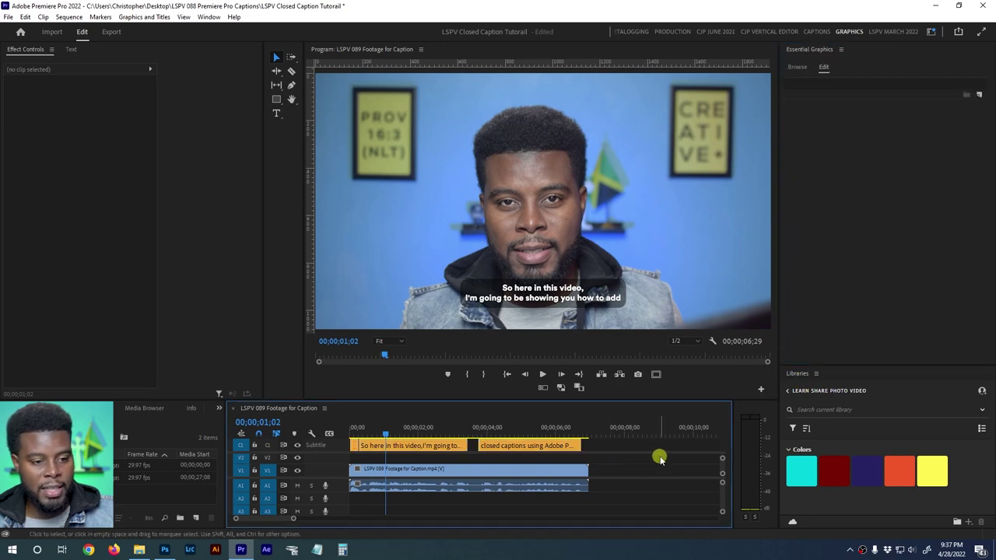
key(ctrl+s)
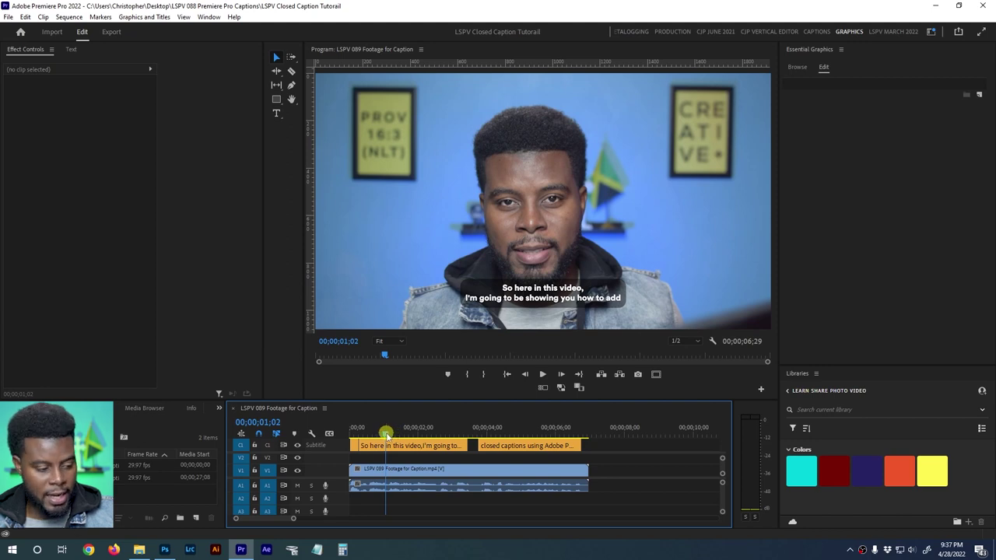
key(Home)
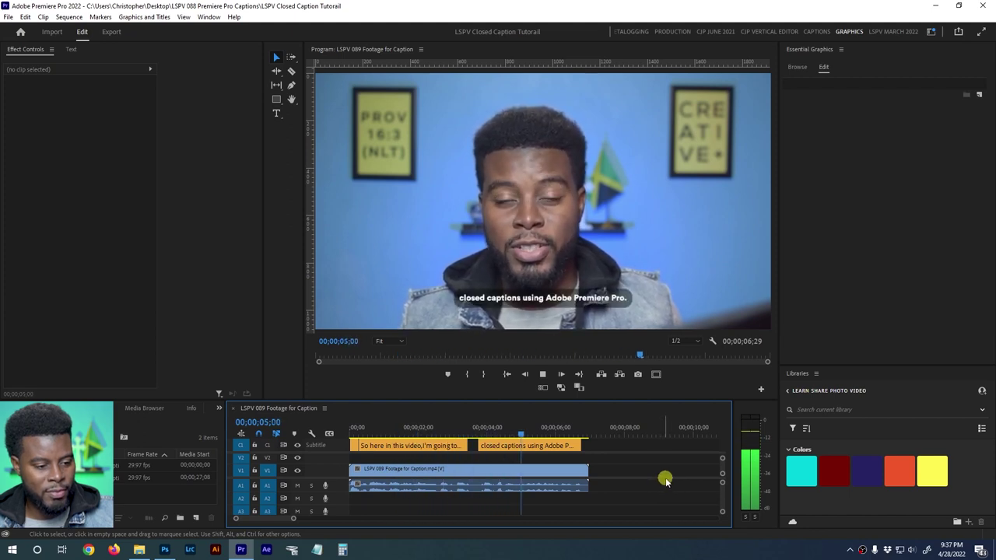
key(space)
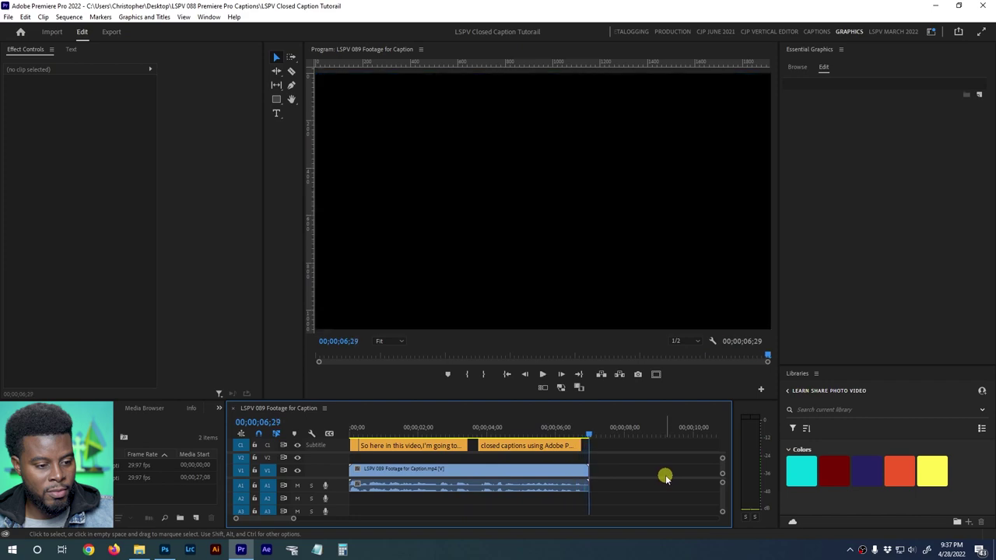
- Extend the last caption to the end of the video clip, check it there and return the playhead to the start
mouse_move(579, 445)
mouse_down()
mouse_move(588, 445)
mouse_move(580, 432)
mouse_up()
click(573, 430)
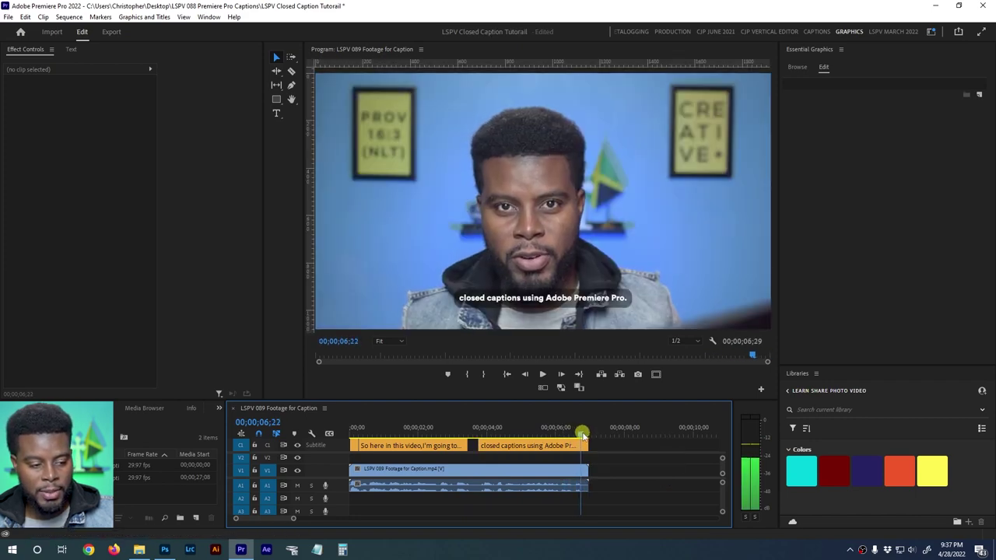
drag(454, 428, 351, 429)
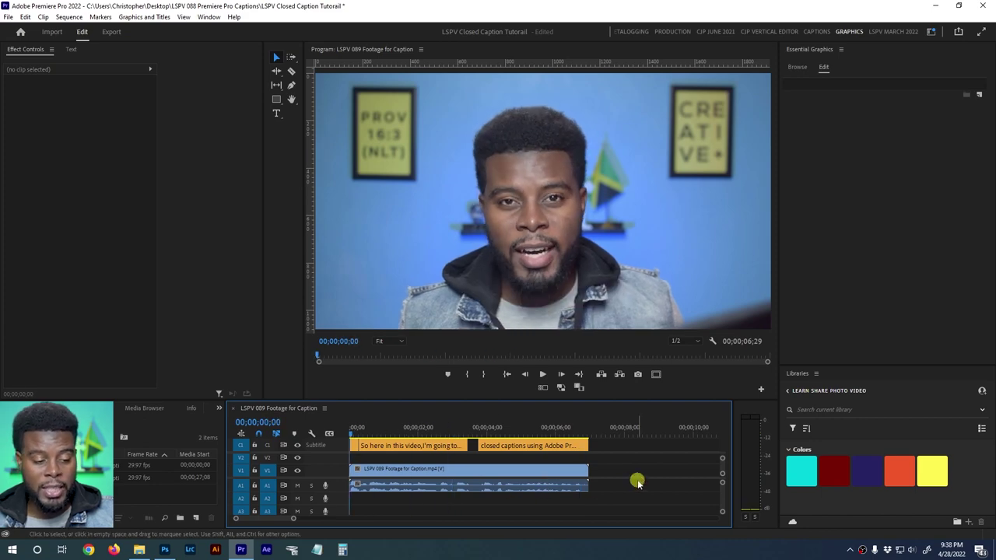